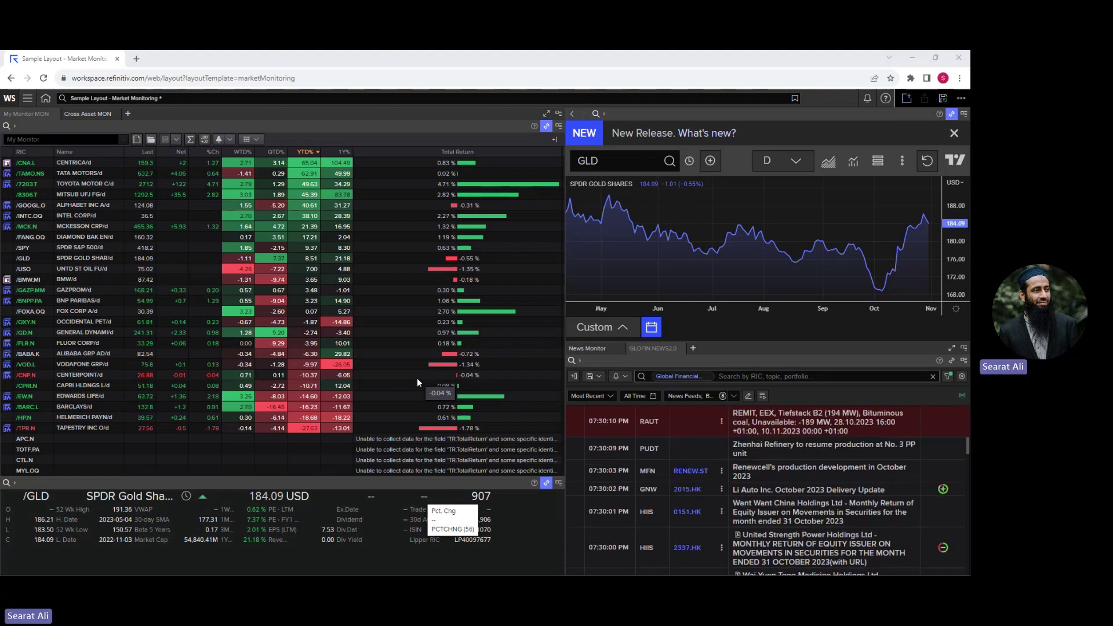
Search 'sisfin' to reach the Sustainable Finance landing page and show its Apps and Views listing
click(69, 98)
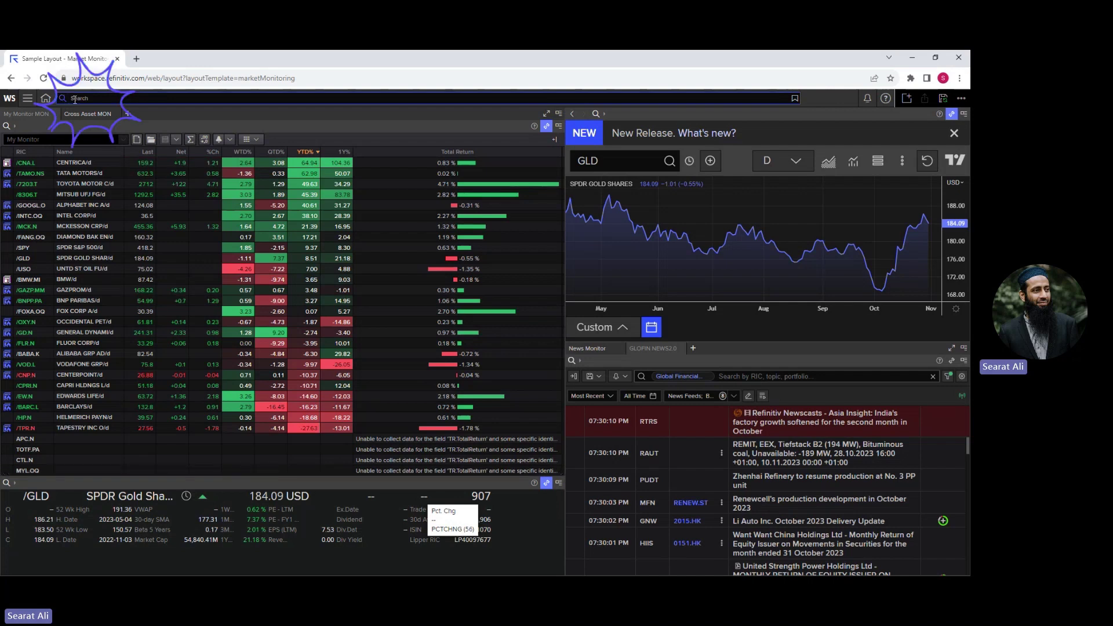
text(si)
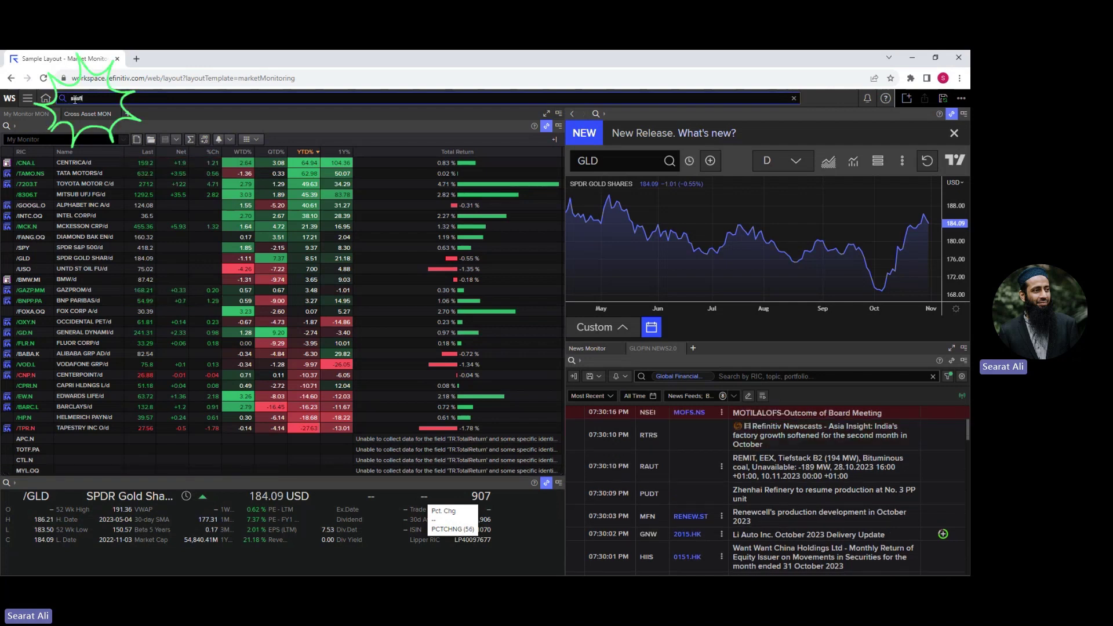
text(sfin)
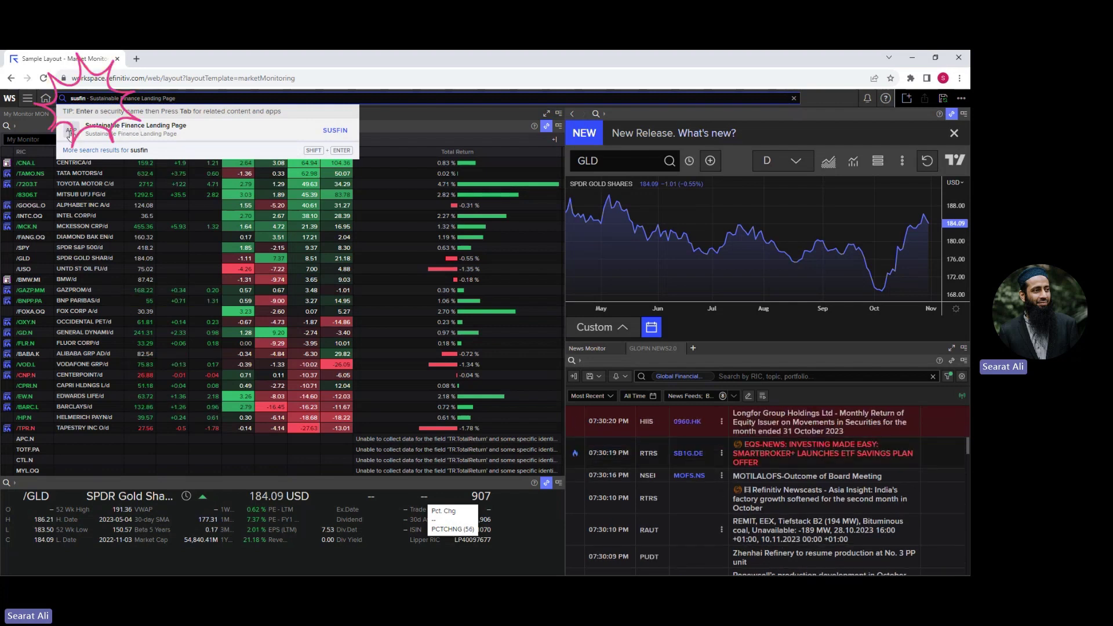
click(127, 133)
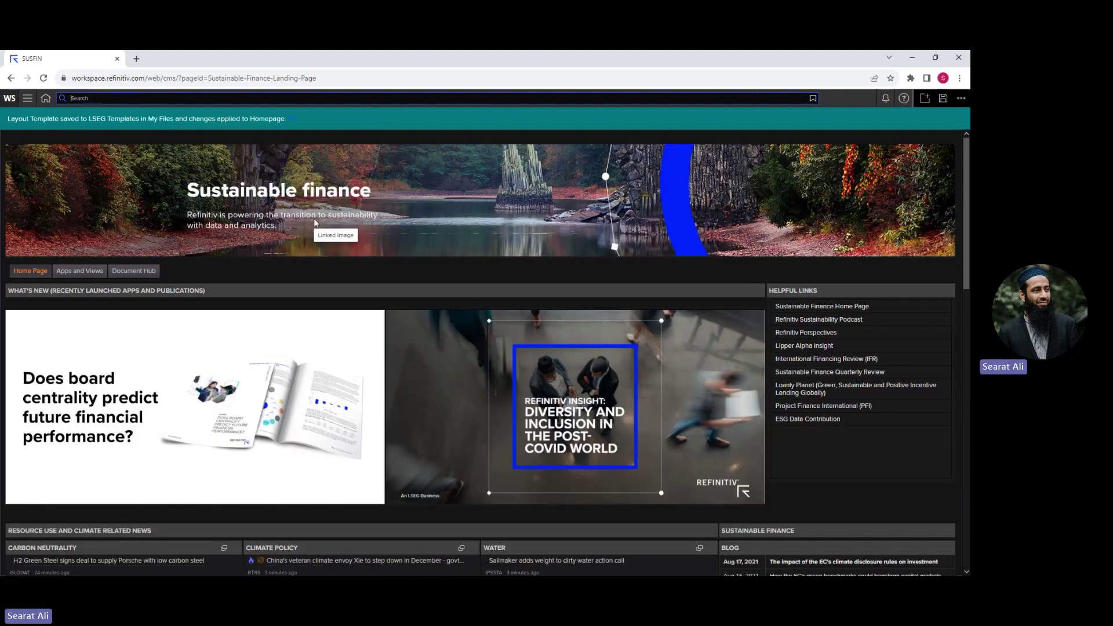
scroll(315, 223, down, 1)
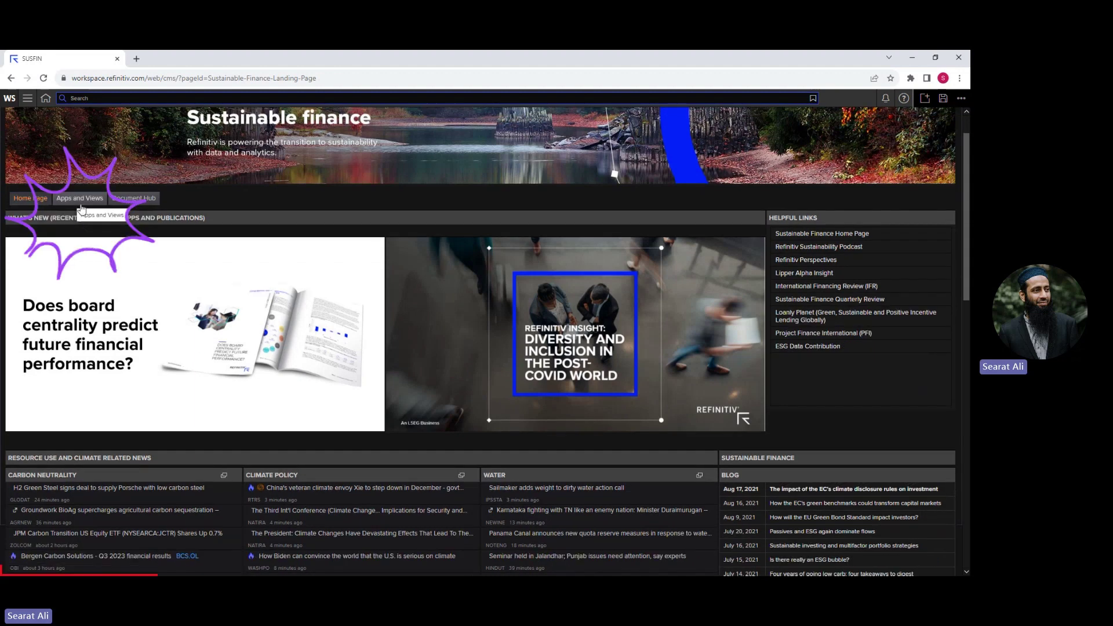
click(81, 198)
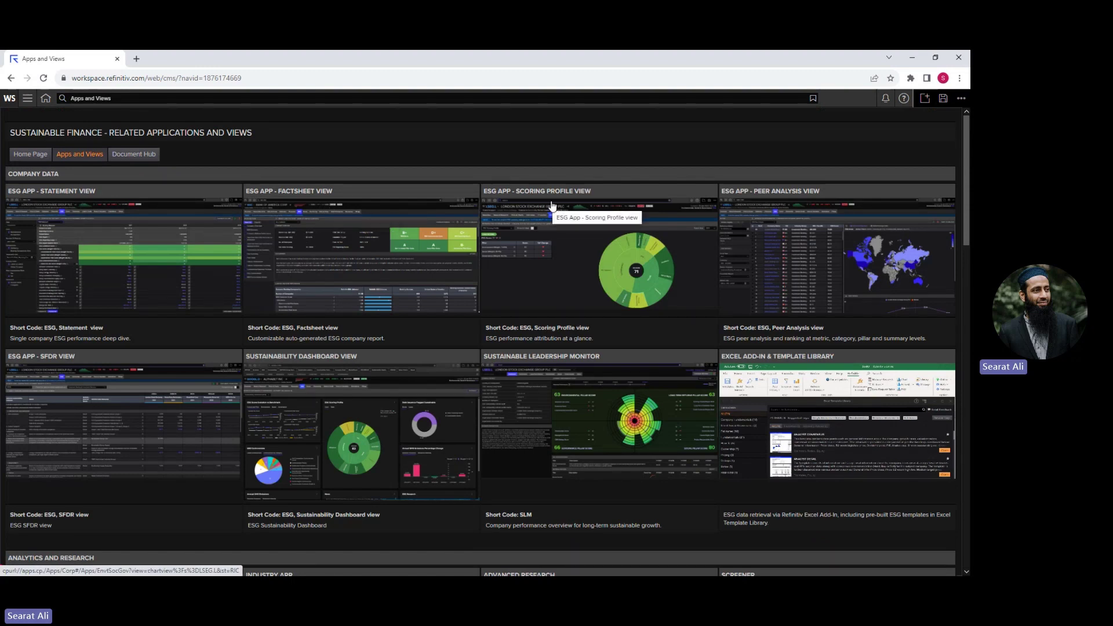
Open the ESG Peer Analysis View and switch it from Woolworths Group to Coles Group Ltd (COL.AX)
click(812, 262)
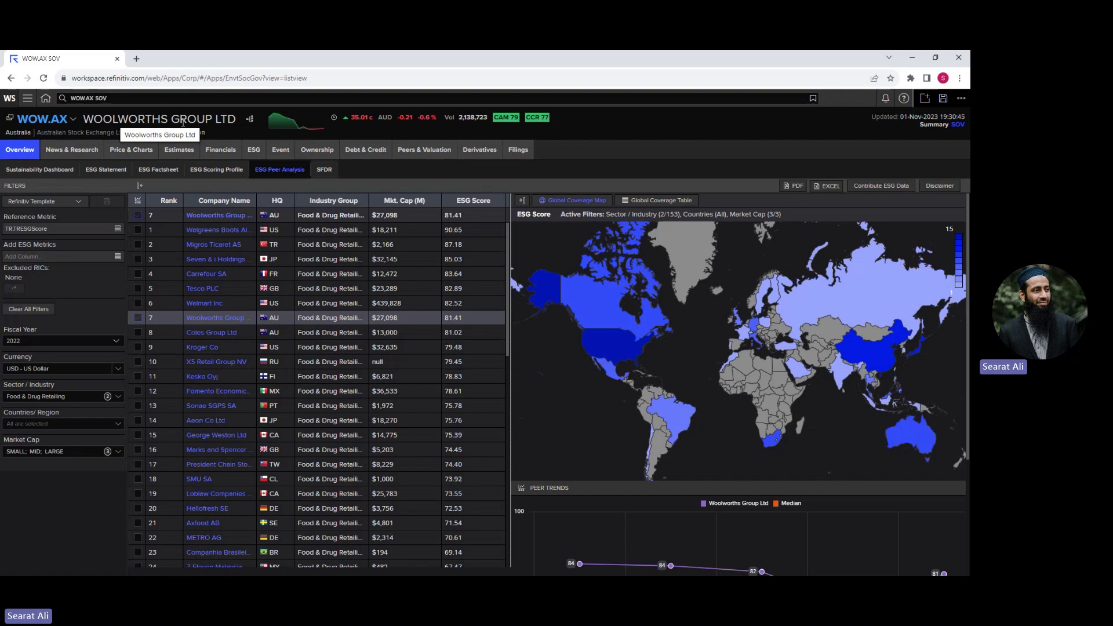
click(124, 99)
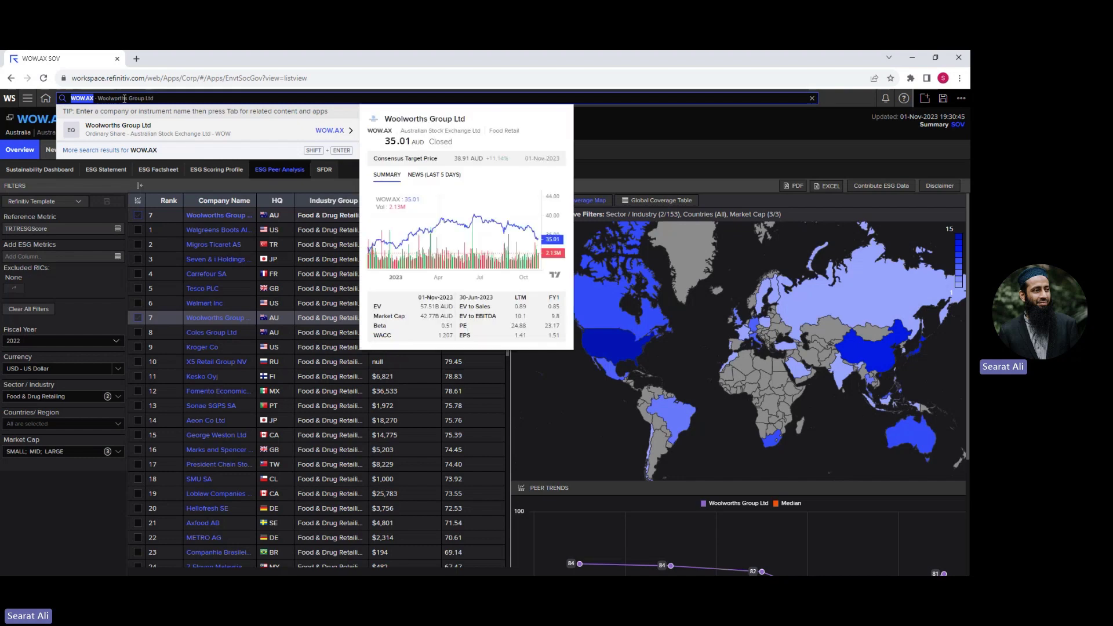
text(coles)
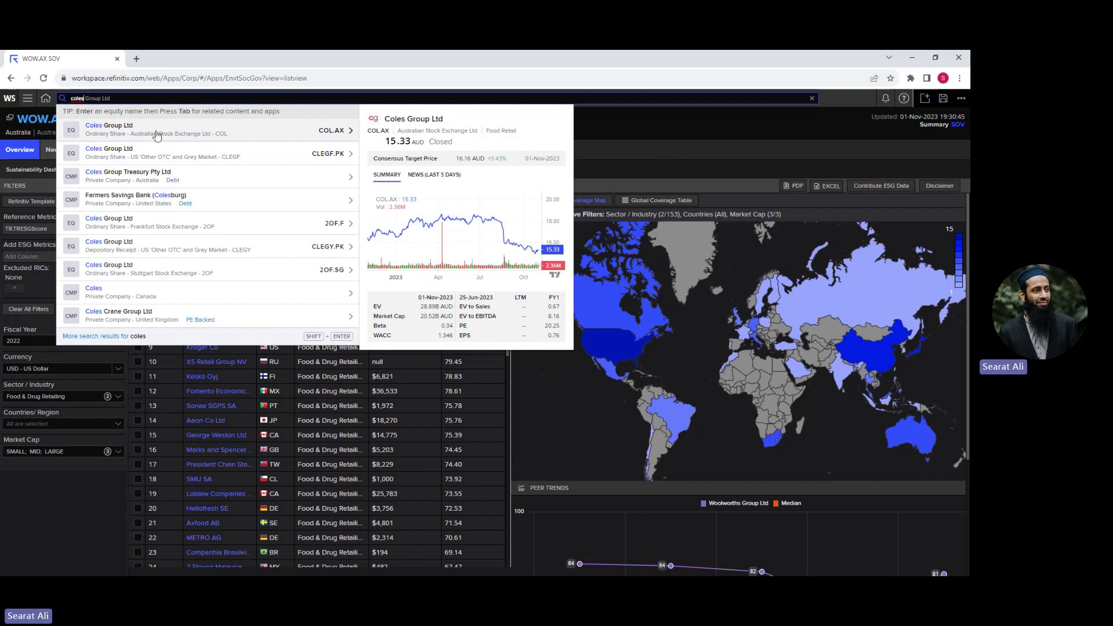
click(126, 131)
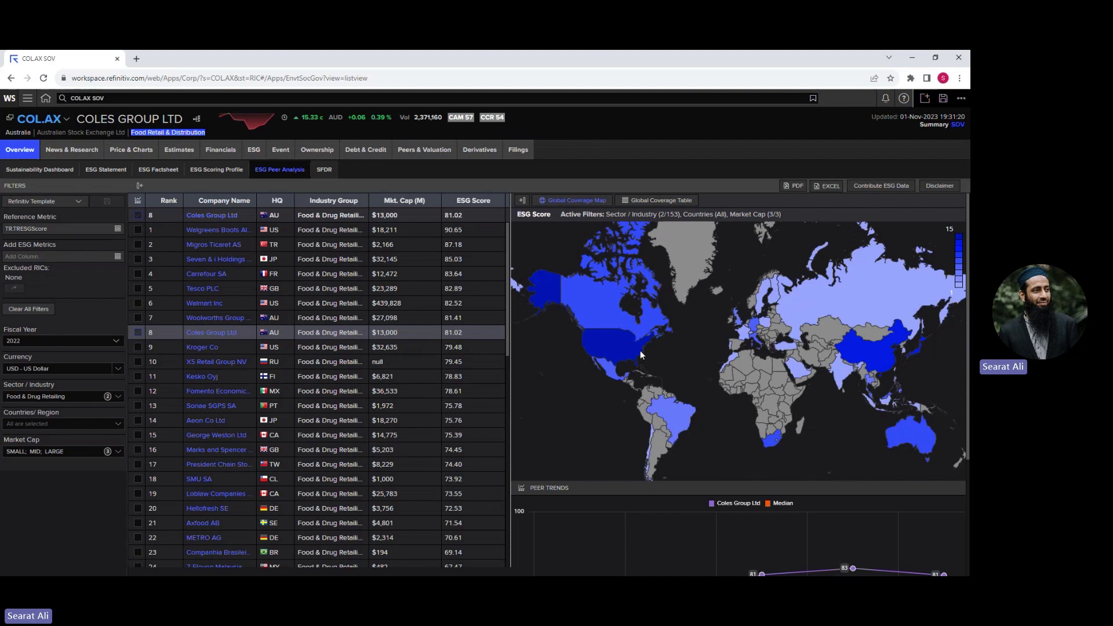
Inspect countries on the coverage map, then switch to the Global Coverage Table and review Peer Trends
mouse_move(618, 348)
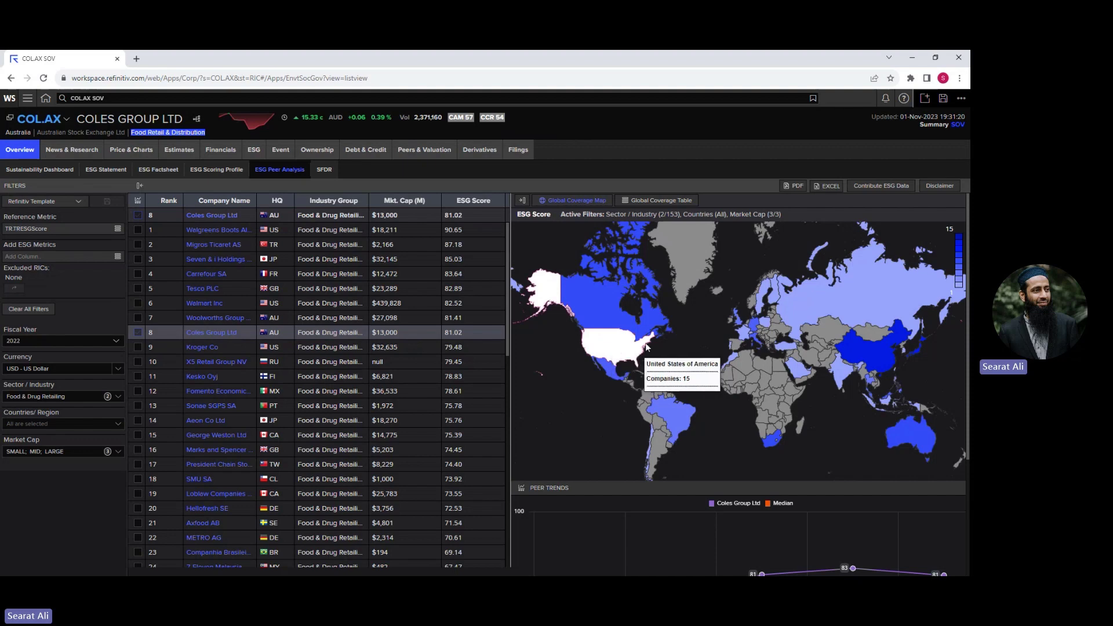
mouse_move(913, 433)
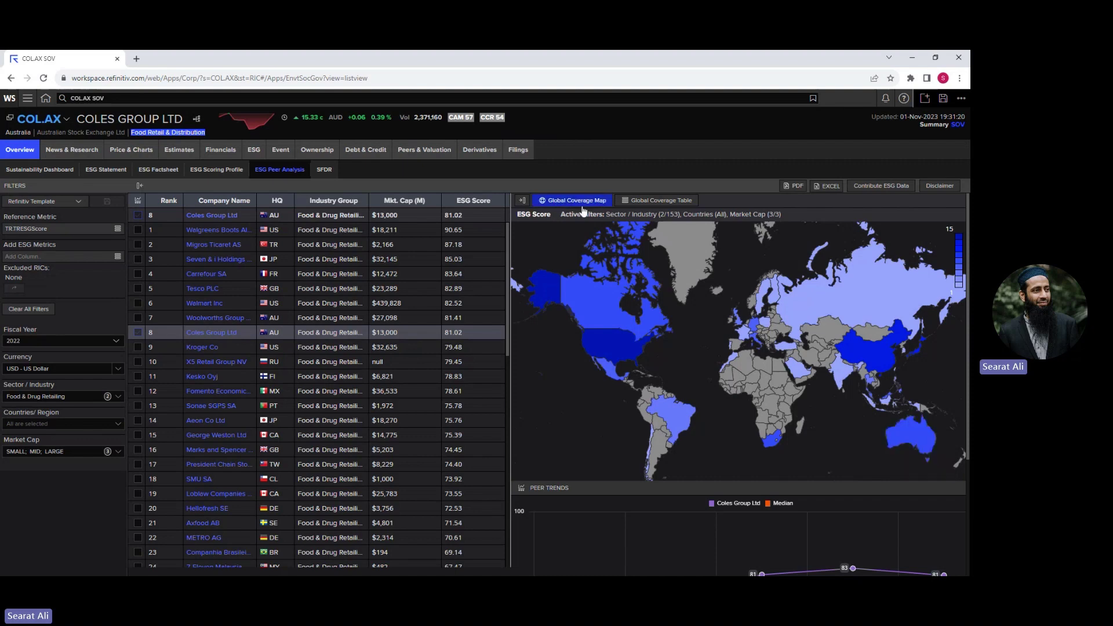
click(656, 203)
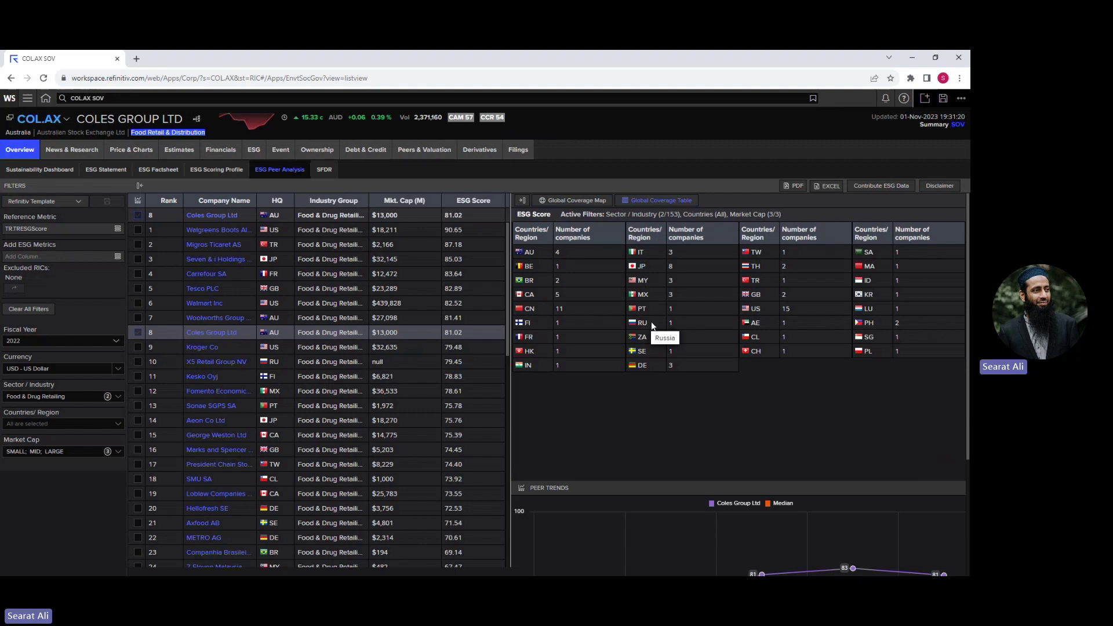
scroll(769, 373, down, 3)
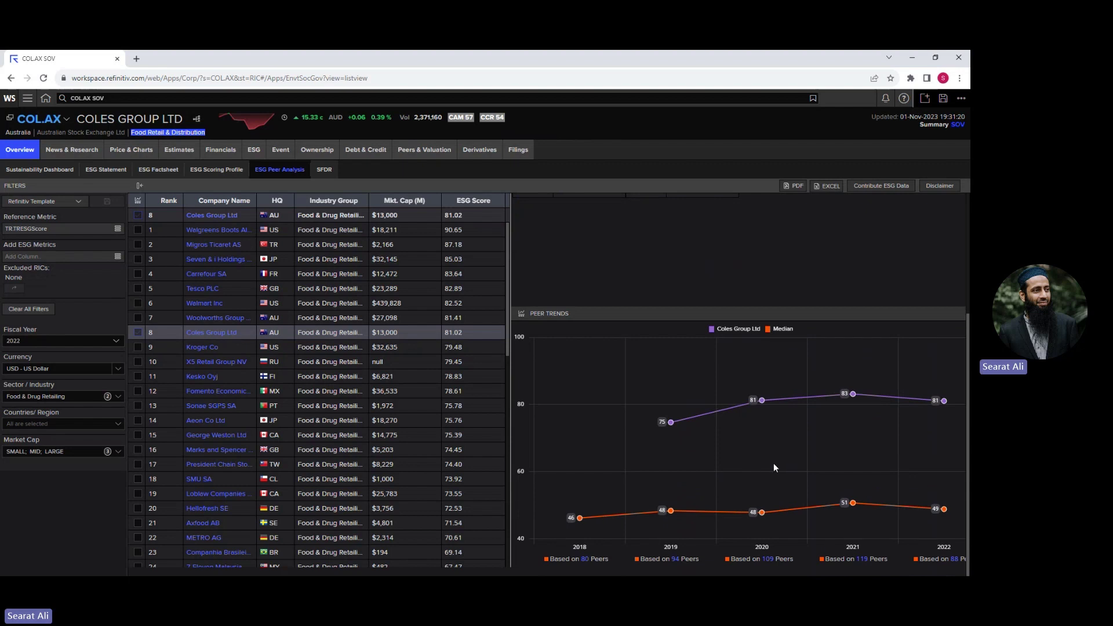
scroll(773, 463, up, 3)
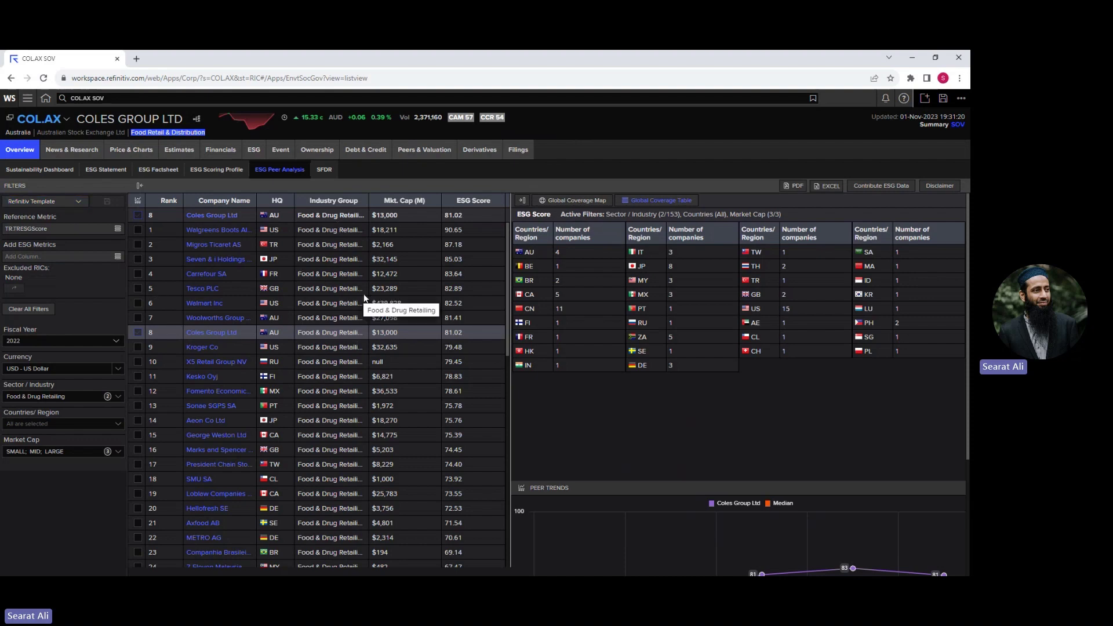
Choose the ESG Summary Scores template from the Filters template list
click(76, 204)
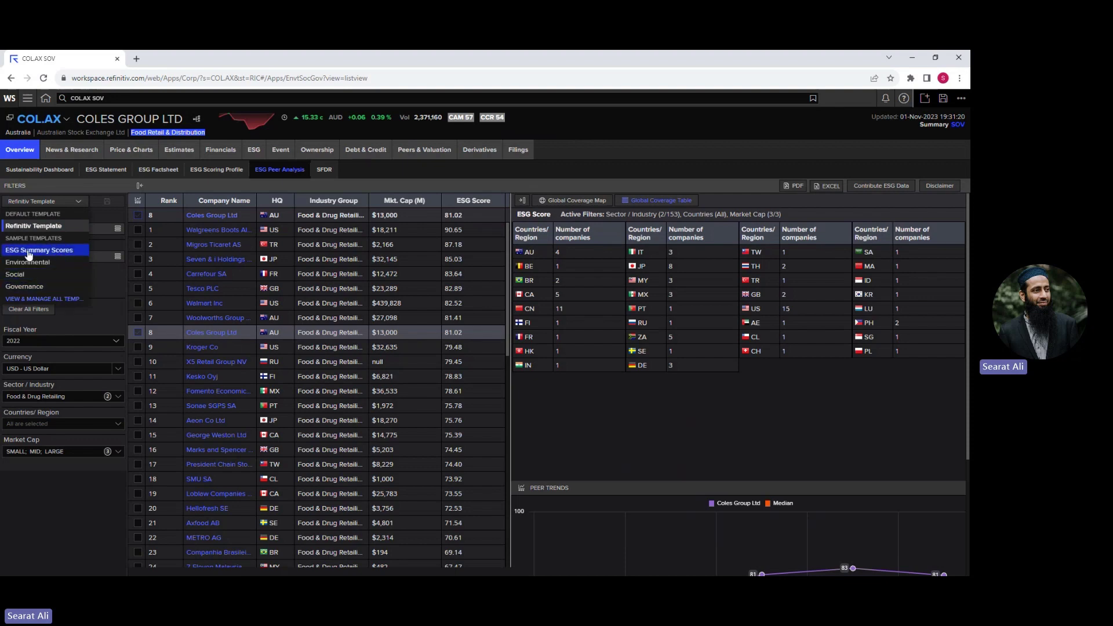
click(63, 254)
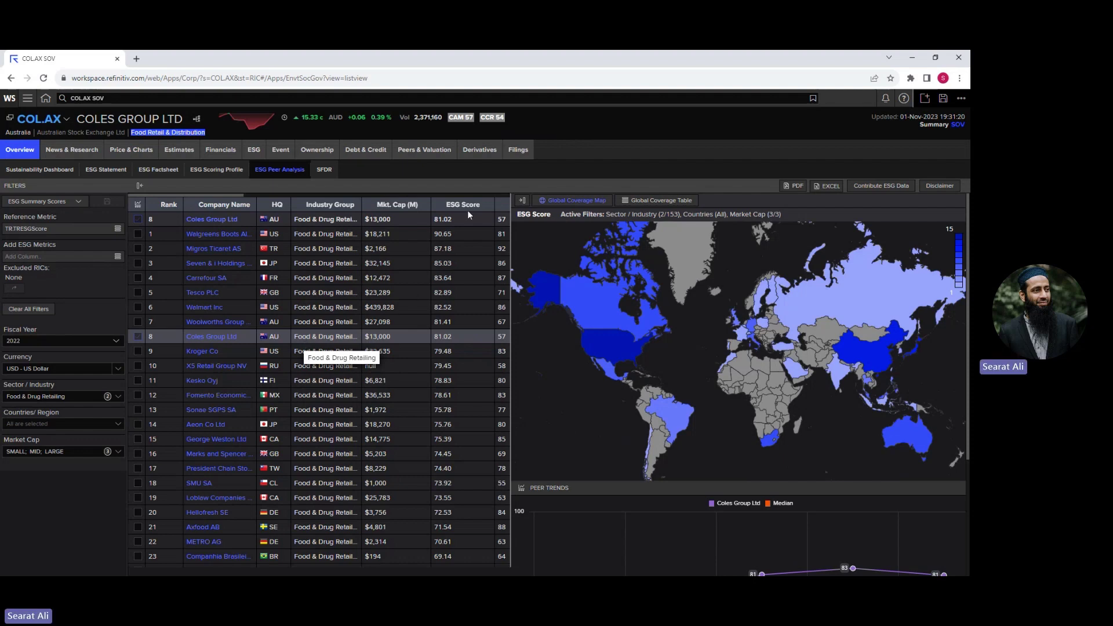
Hide Coverage & Trends and scroll across the pillar and category score columns, such as Emissions
click(523, 202)
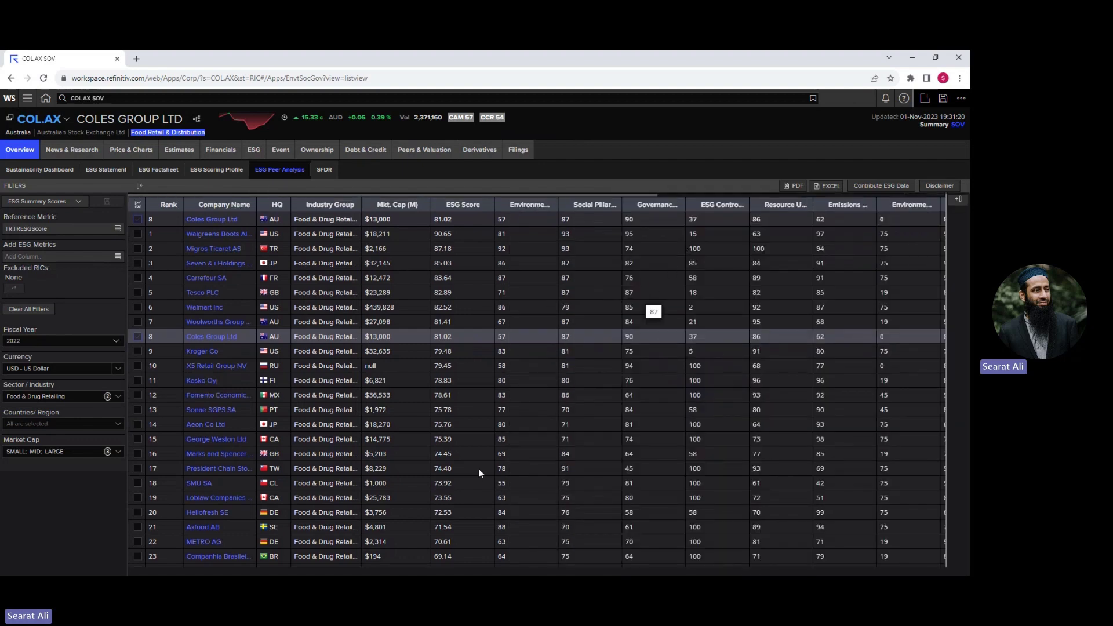
scroll(452, 479, down, 10)
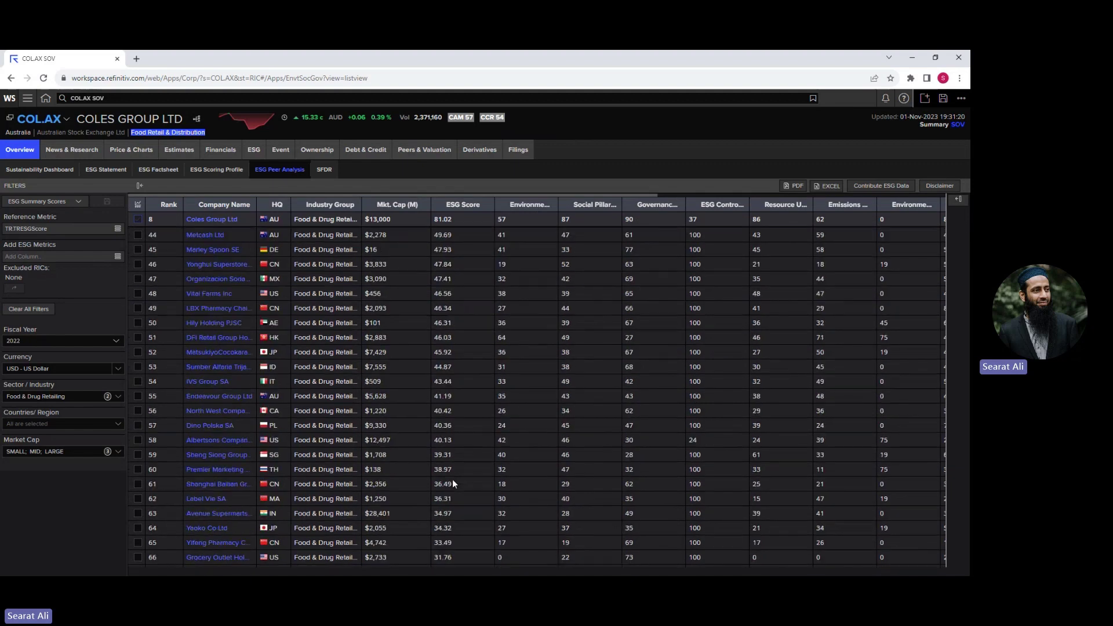
scroll(452, 482, up, 10)
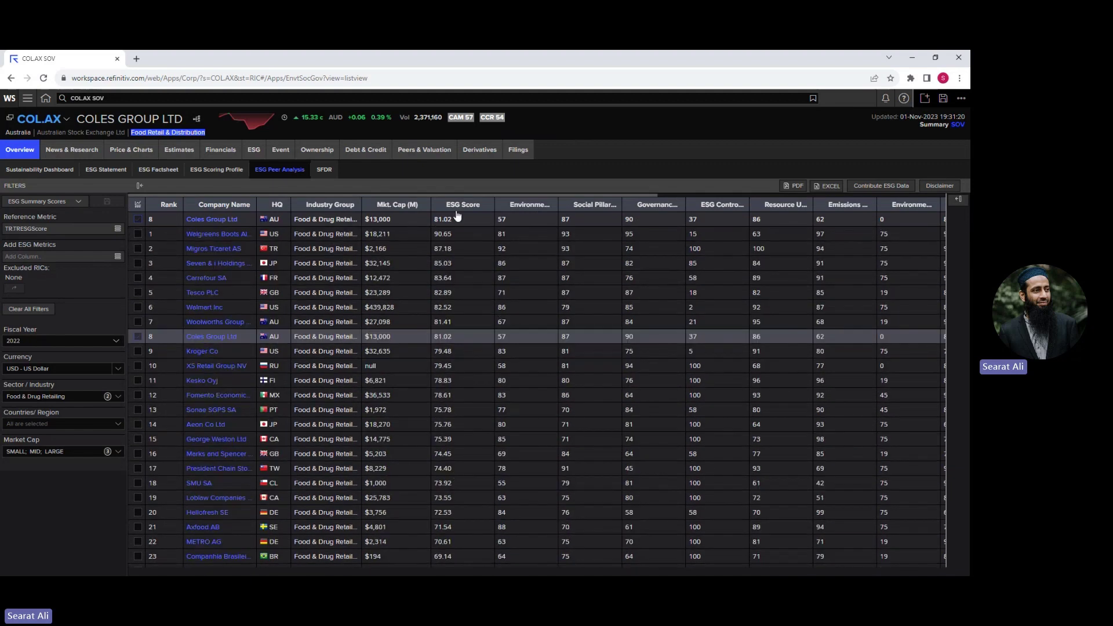
drag(473, 194, 541, 195)
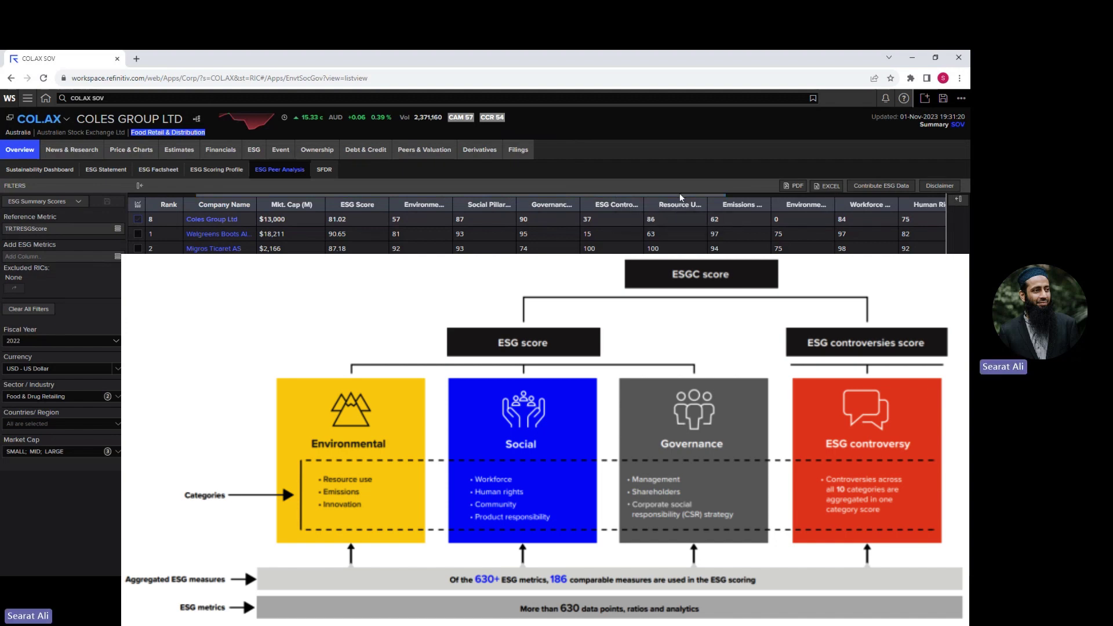
drag(707, 196, 784, 197)
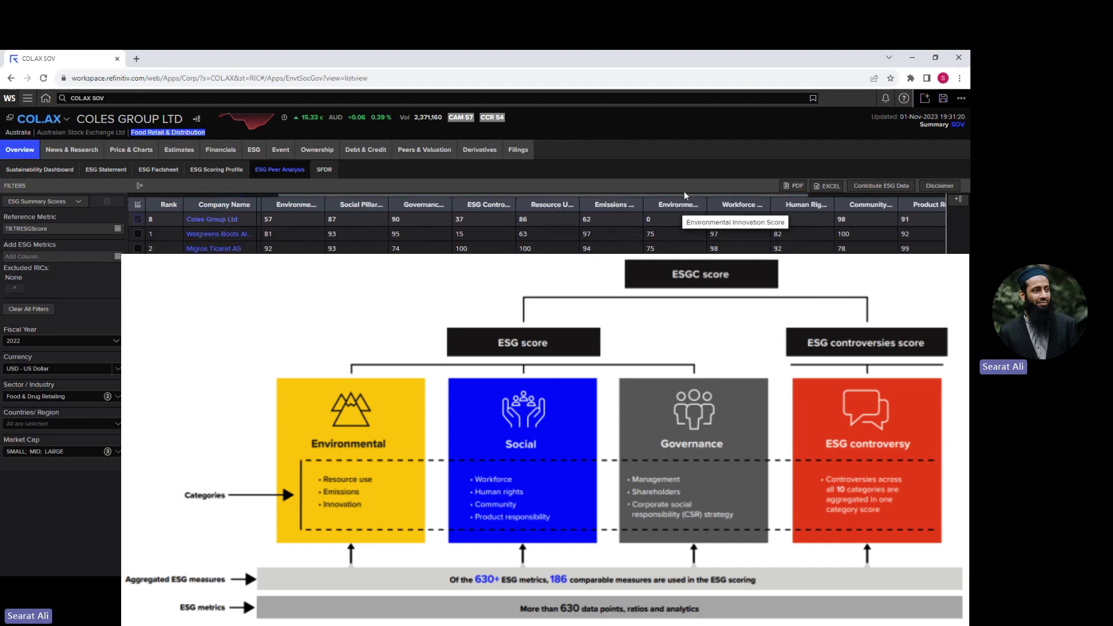
scroll(686, 203, right, 3)
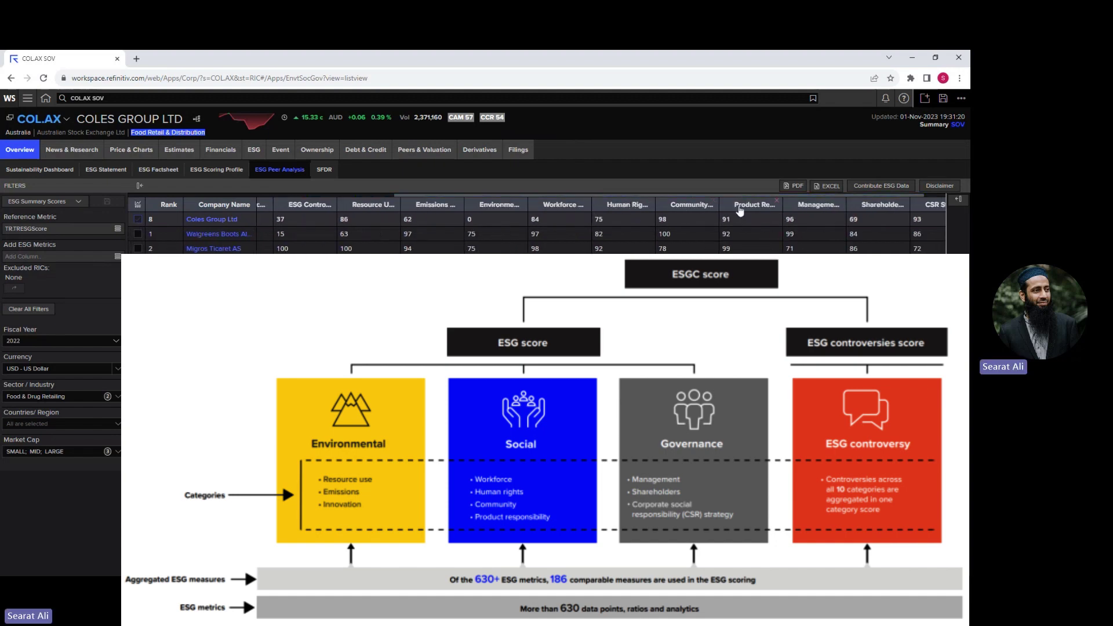
scroll(779, 205, right, 1)
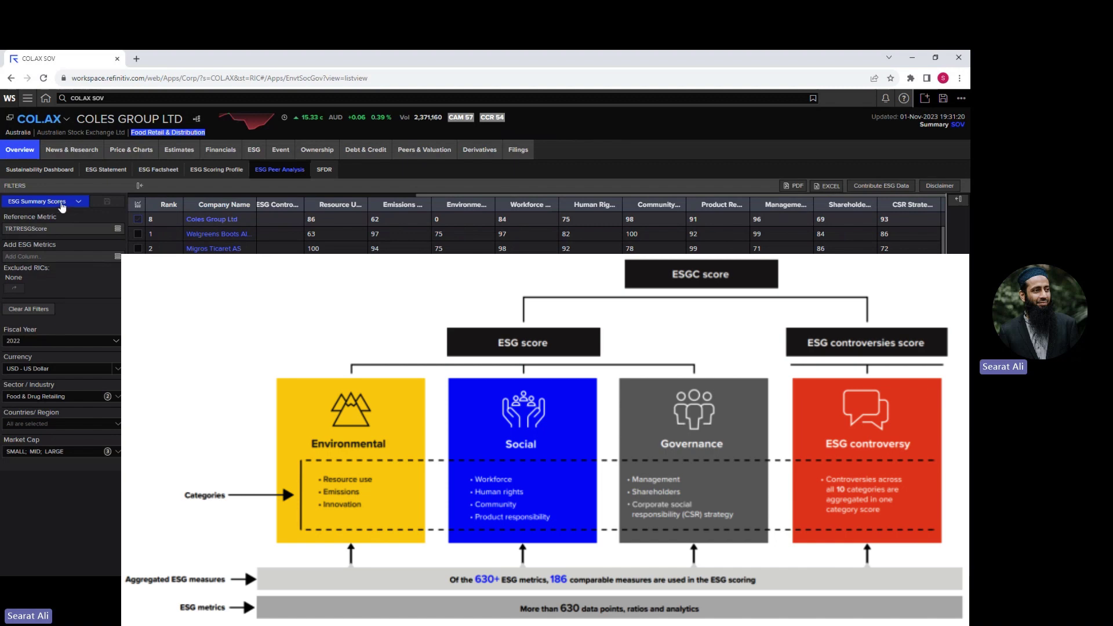
Apply the Environmental template so the peer table shows energy and emissions metrics
click(62, 205)
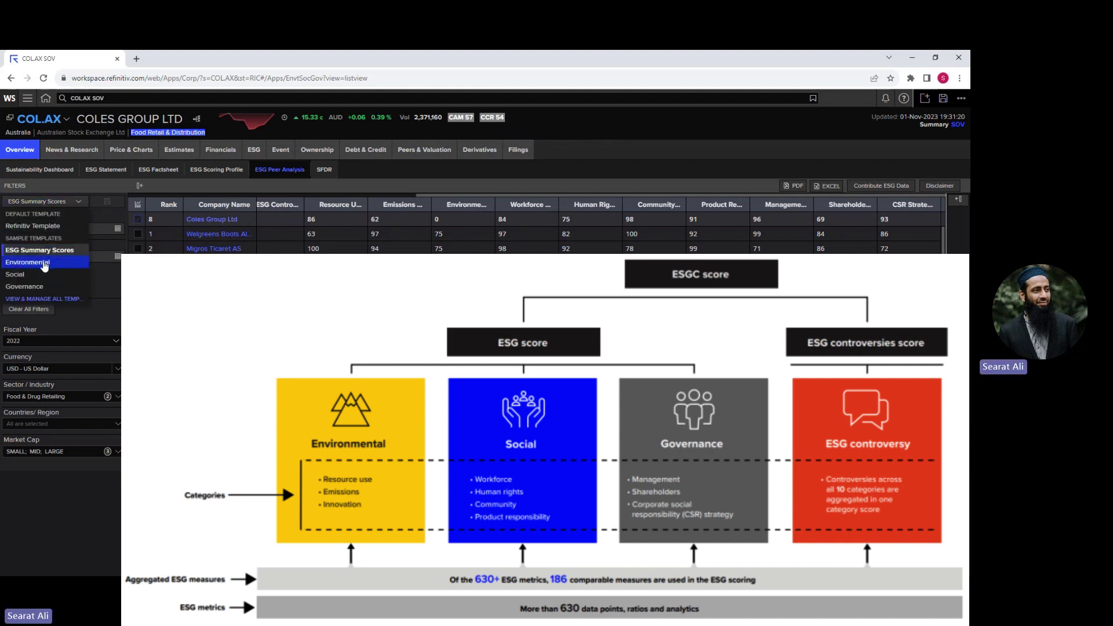
click(42, 264)
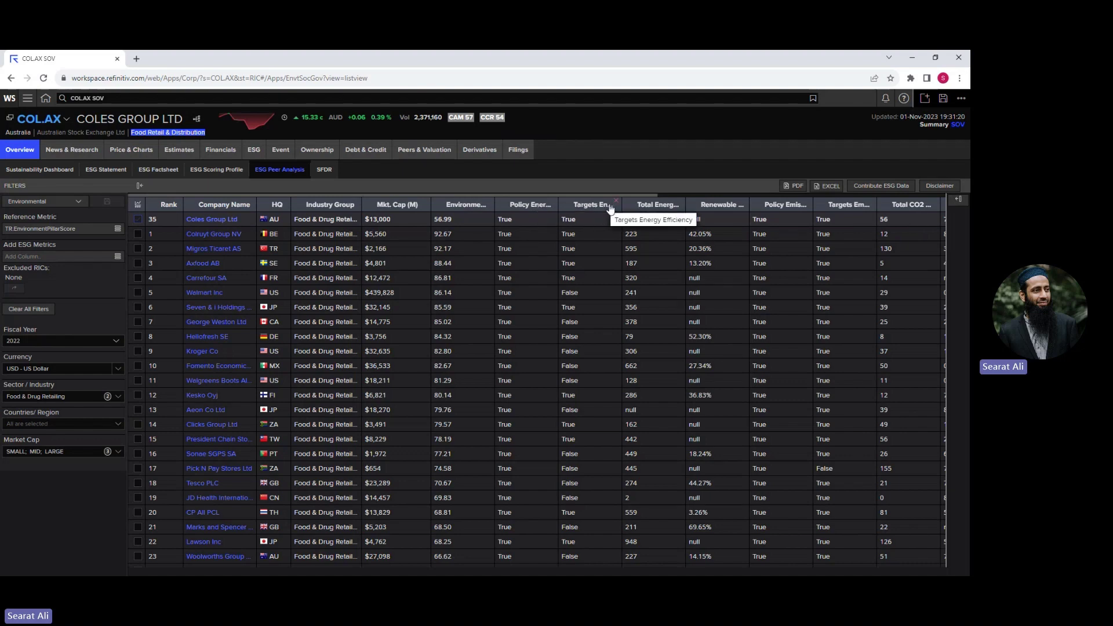
drag(640, 197, 573, 198)
click(44, 203)
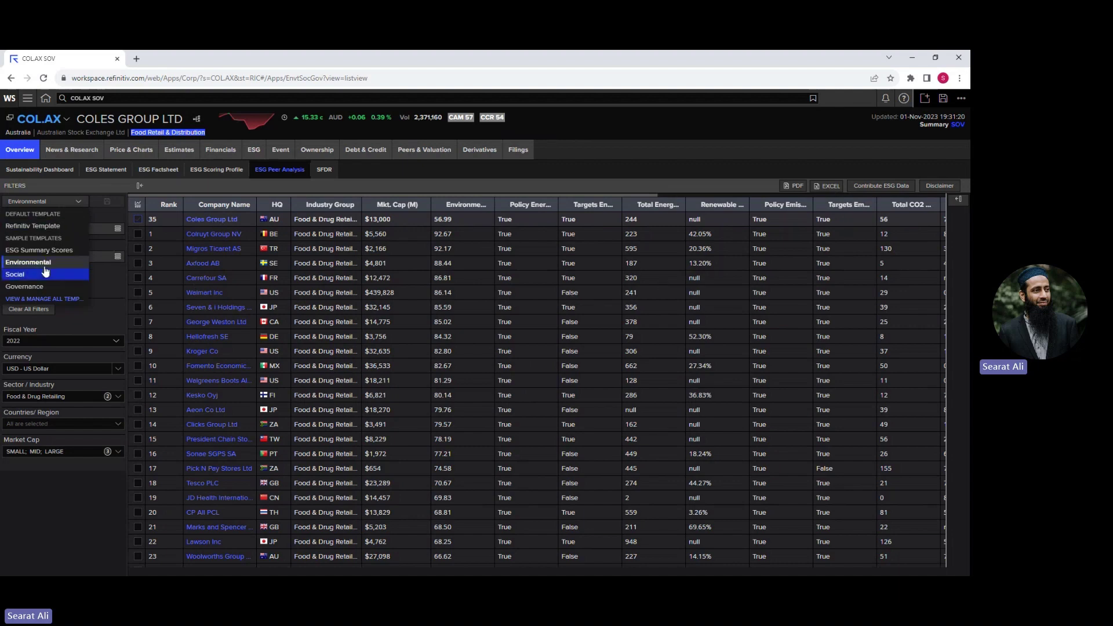
Save the current peer setup as a new template named 'test' in the Template Manager
click(68, 200)
click(67, 200)
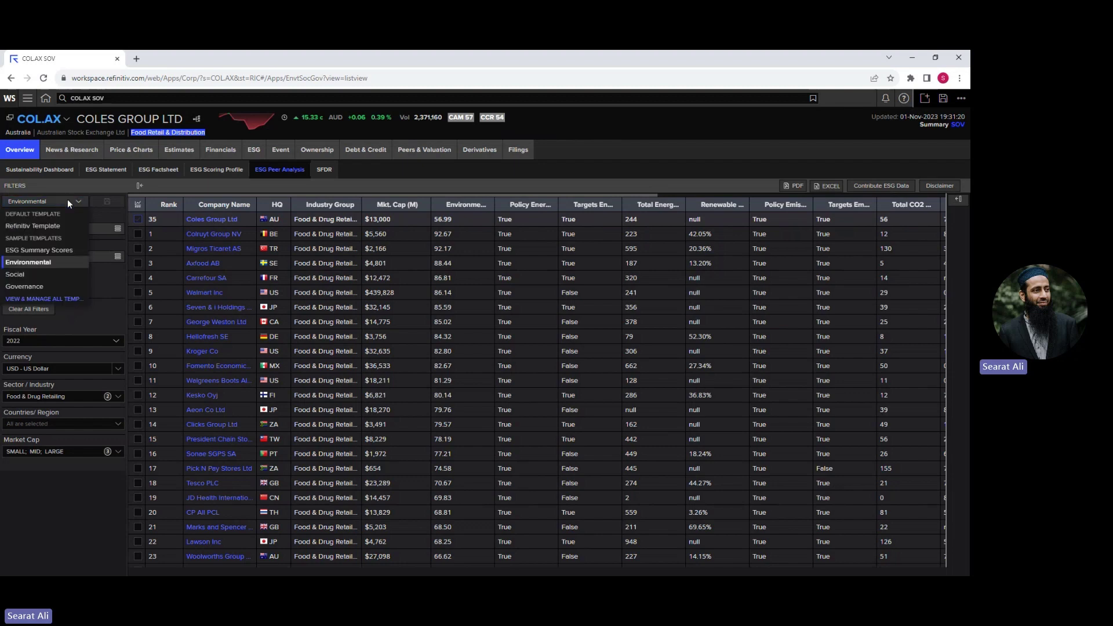
click(52, 298)
click(321, 367)
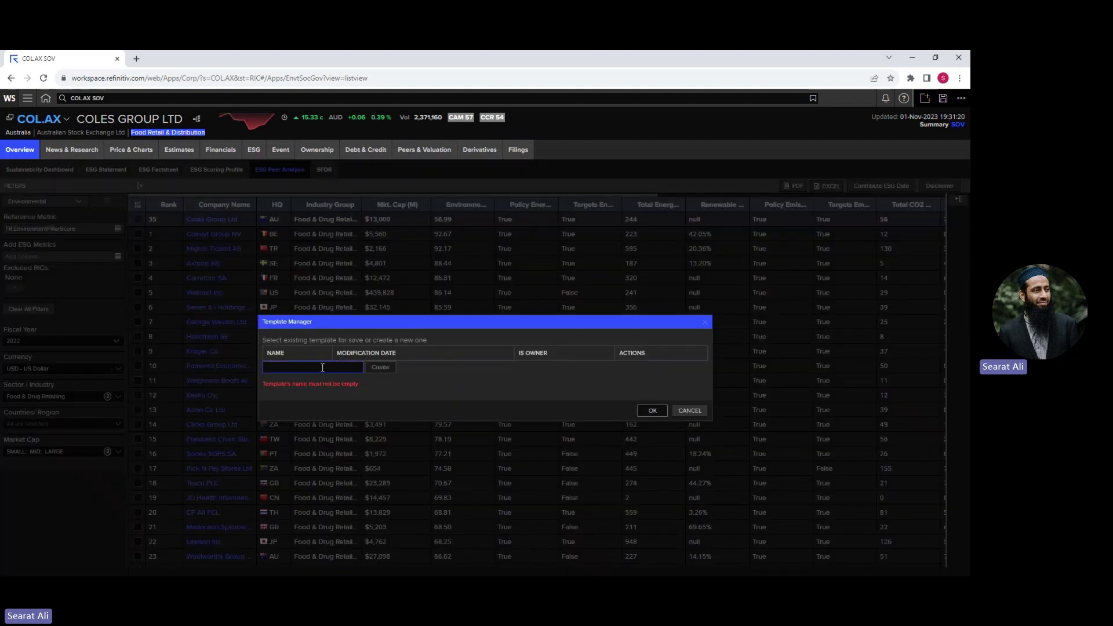
text(test)
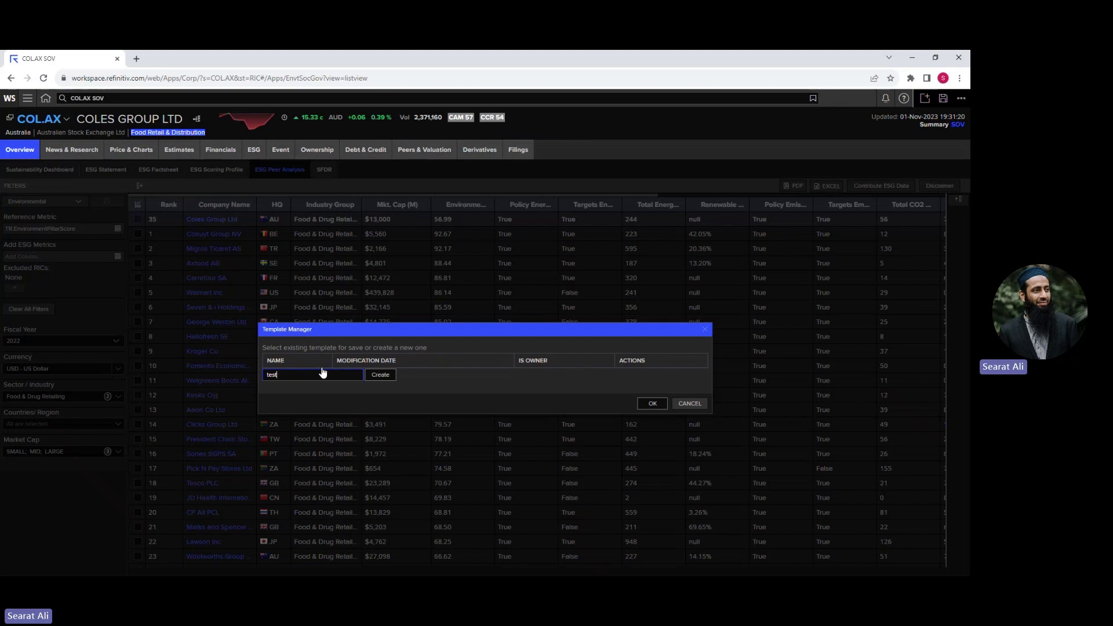
click(387, 379)
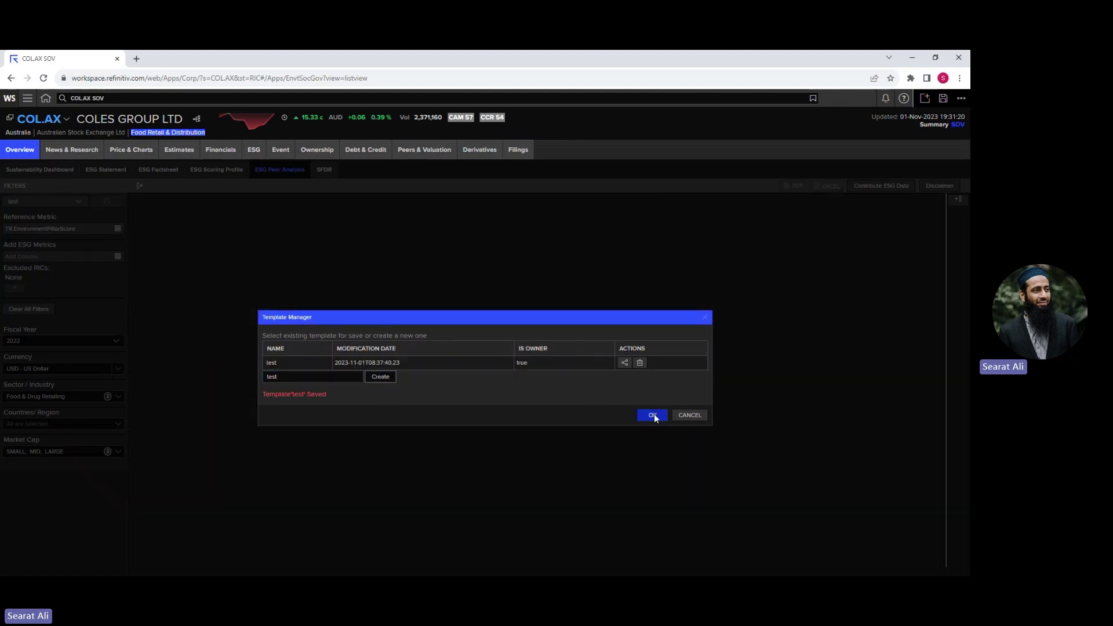
click(652, 415)
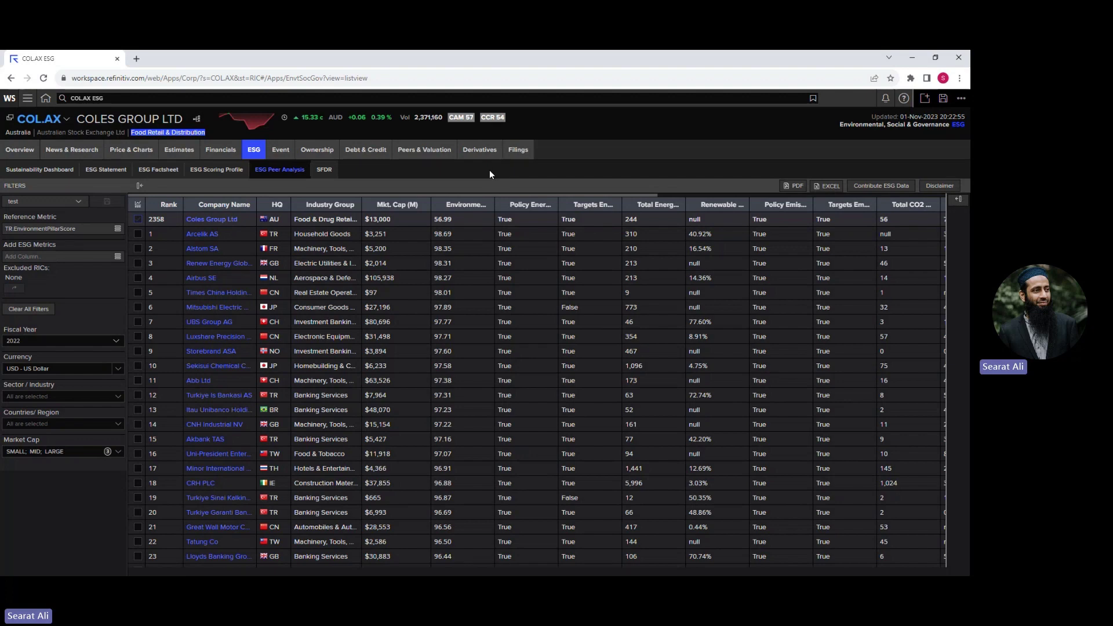
Remove the eight energy and emissions columns, from Policy Energy Efficiency through CO2 equivalents
click(553, 201)
click(552, 201)
click(553, 202)
click(553, 202)
click(552, 202)
click(553, 201)
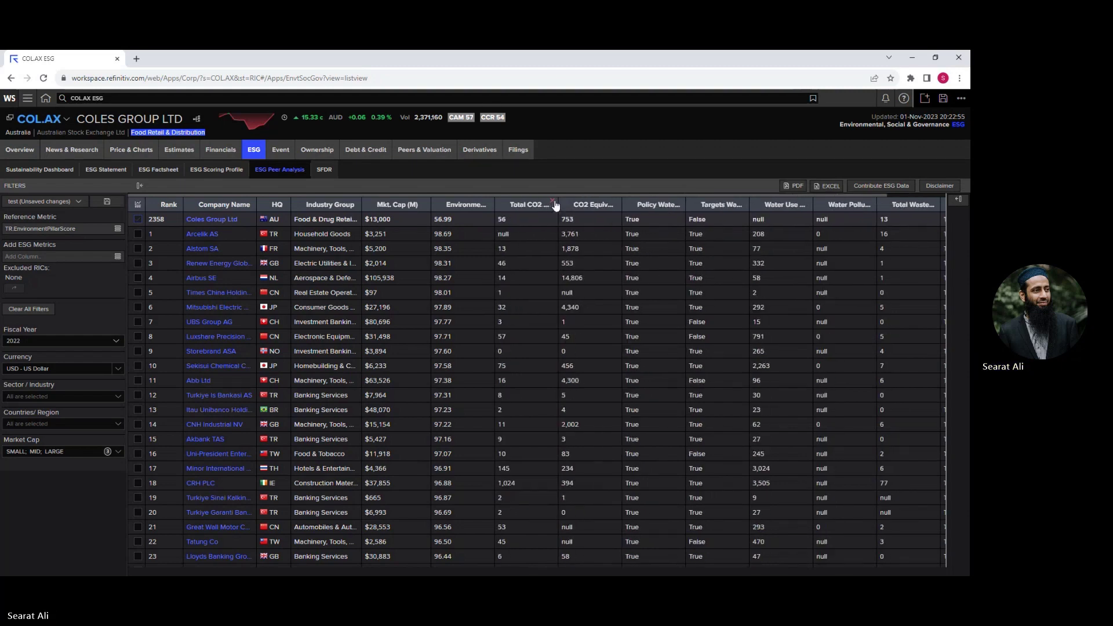
click(552, 201)
click(552, 200)
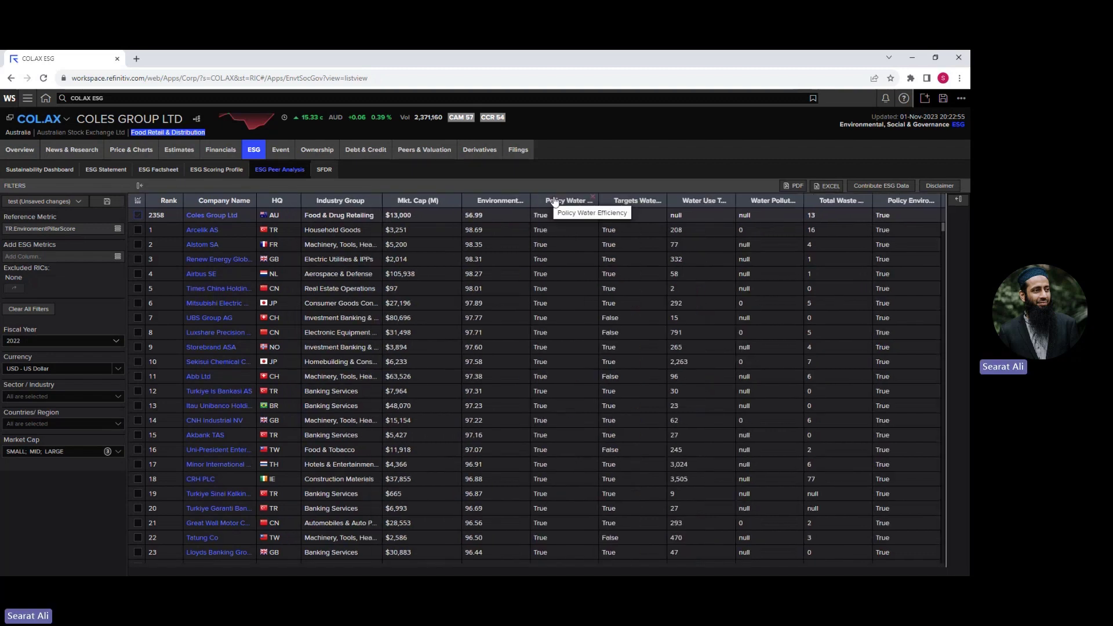
Remove the water, Total Waste To Revenues and Policy Environmental Supply Chain columns
click(594, 201)
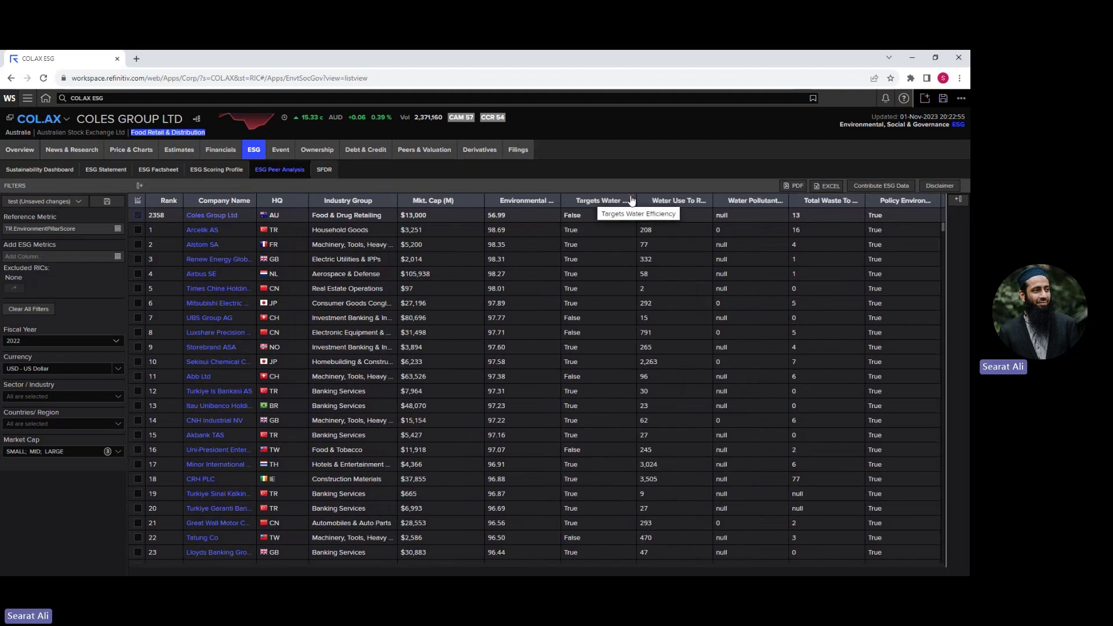
click(630, 201)
click(689, 200)
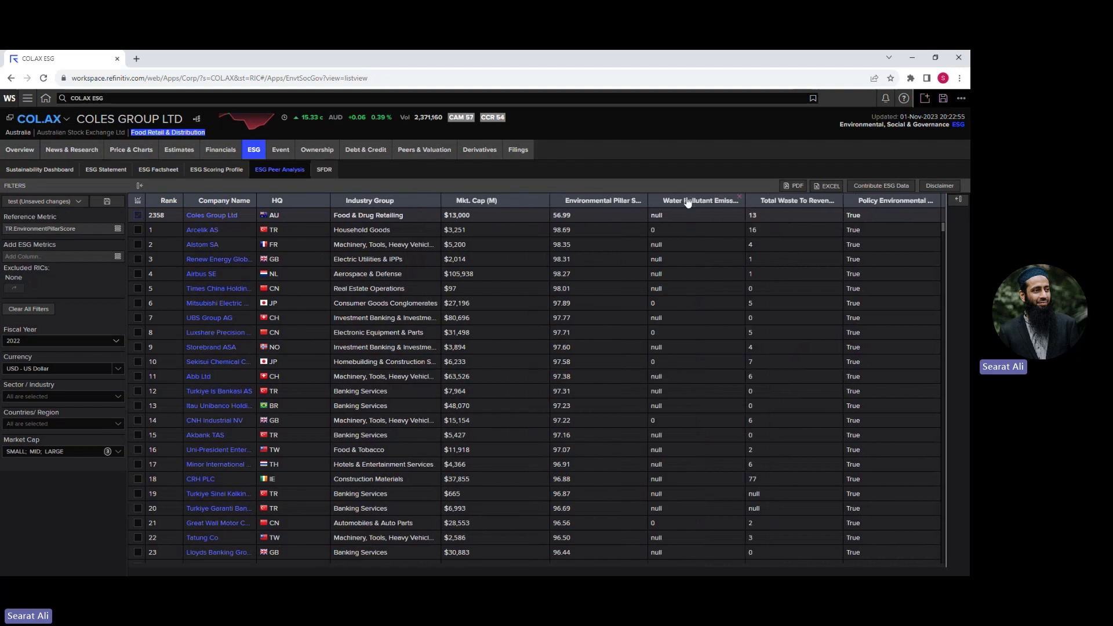
click(744, 201)
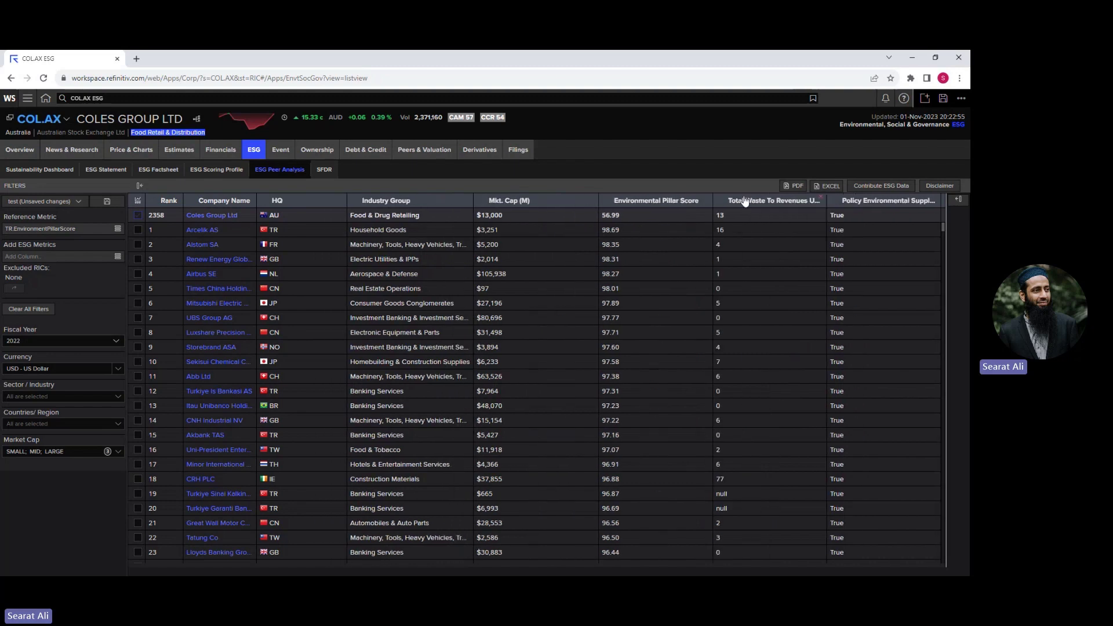
click(820, 198)
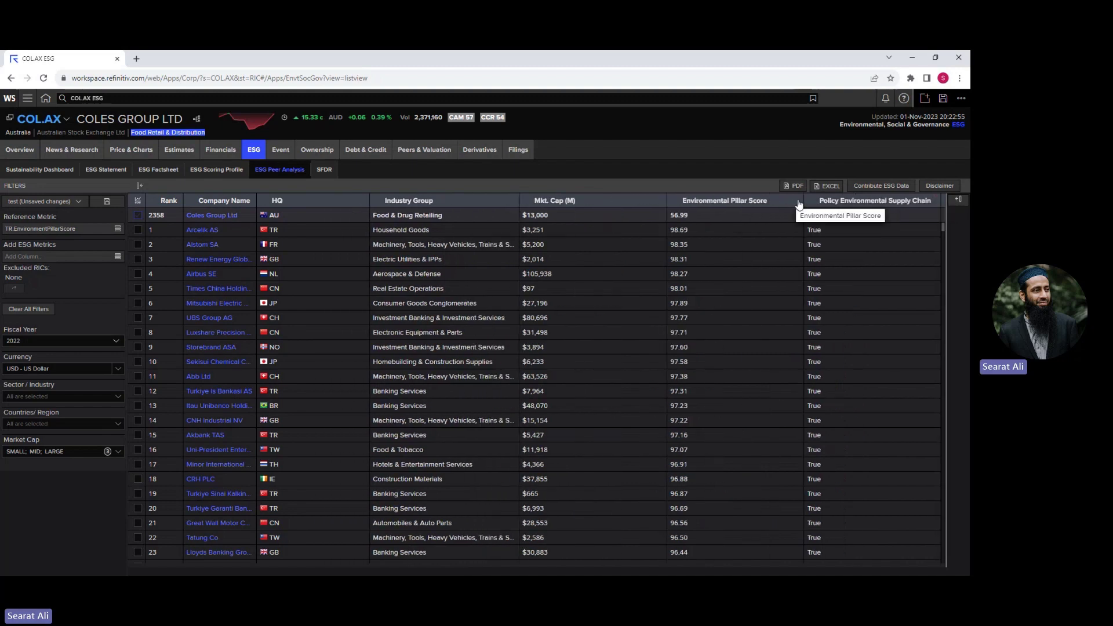
click(936, 198)
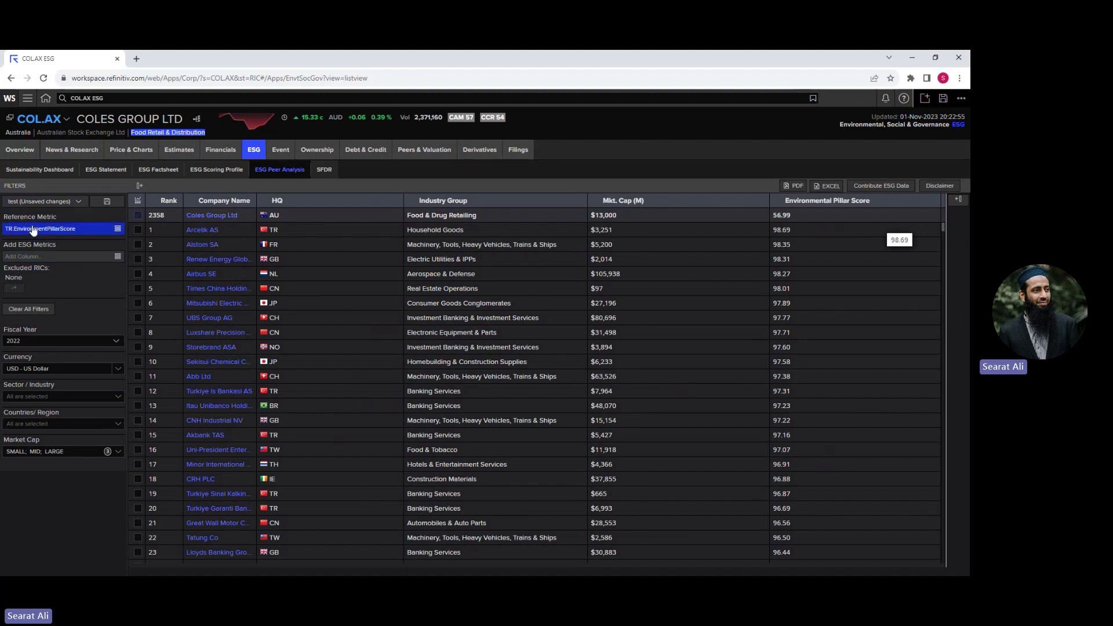
drag(5, 217, 56, 243)
click(57, 242)
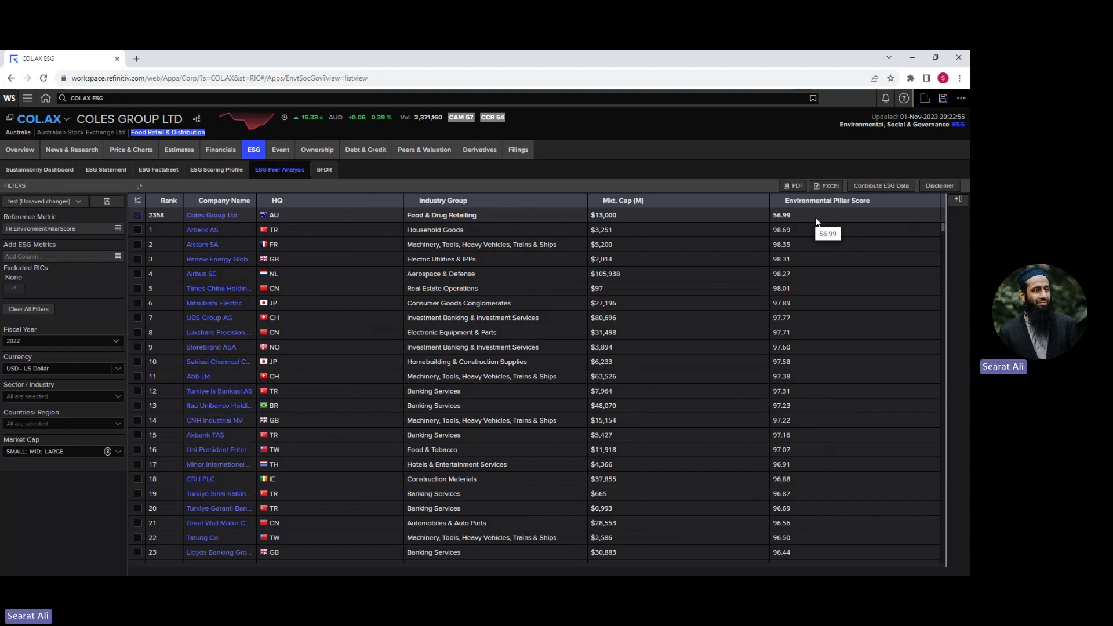
Set the Reference Metric to Social Pillar Score through the formula picker
click(87, 229)
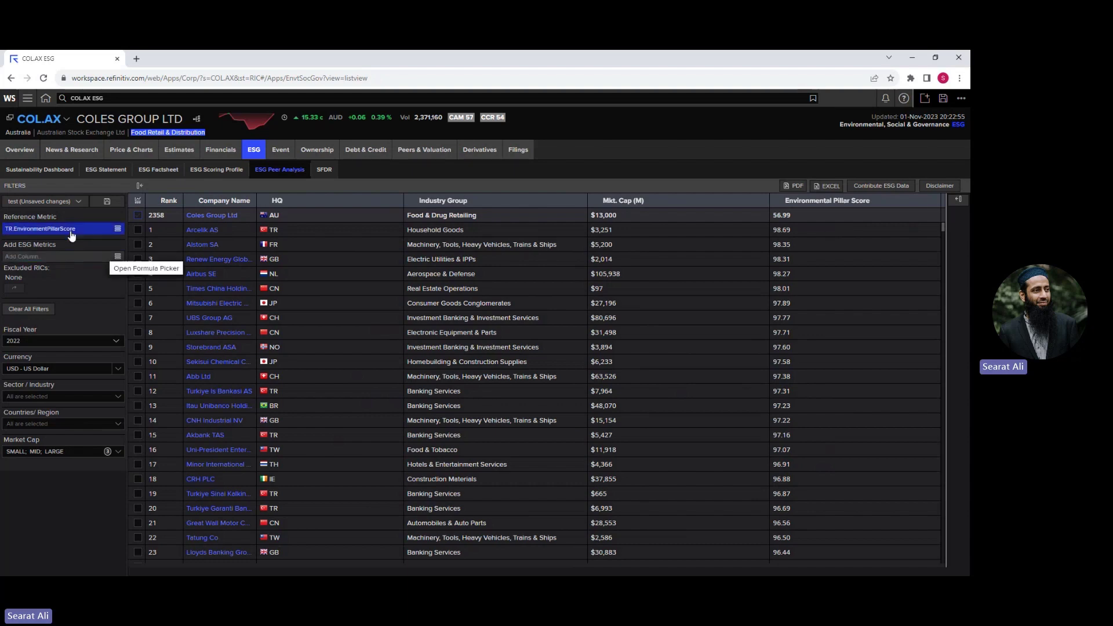
click(116, 230)
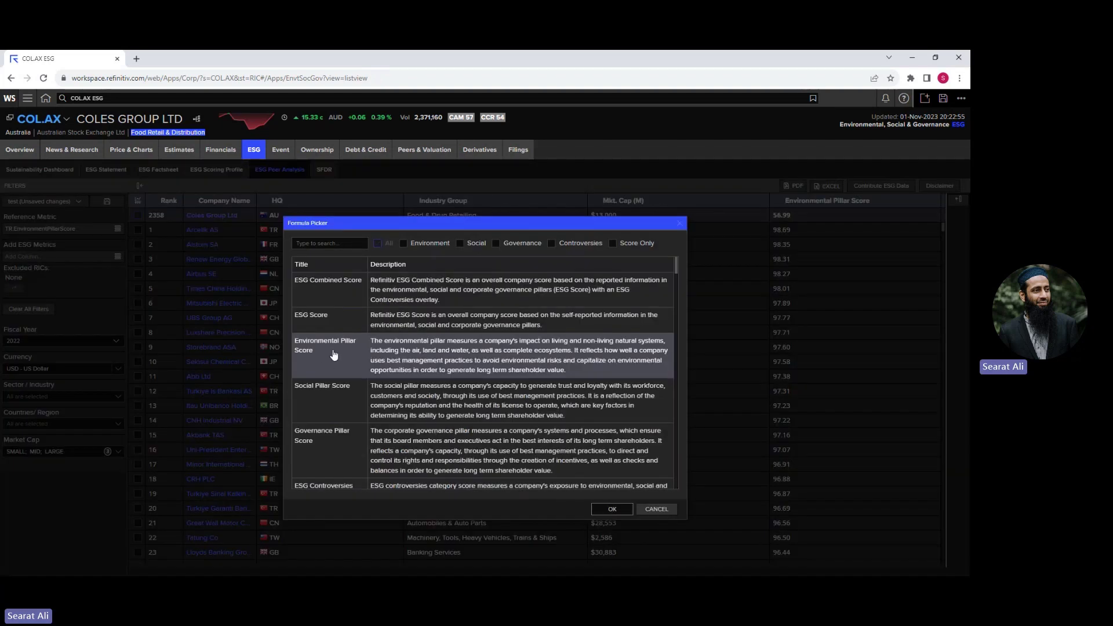
click(330, 398)
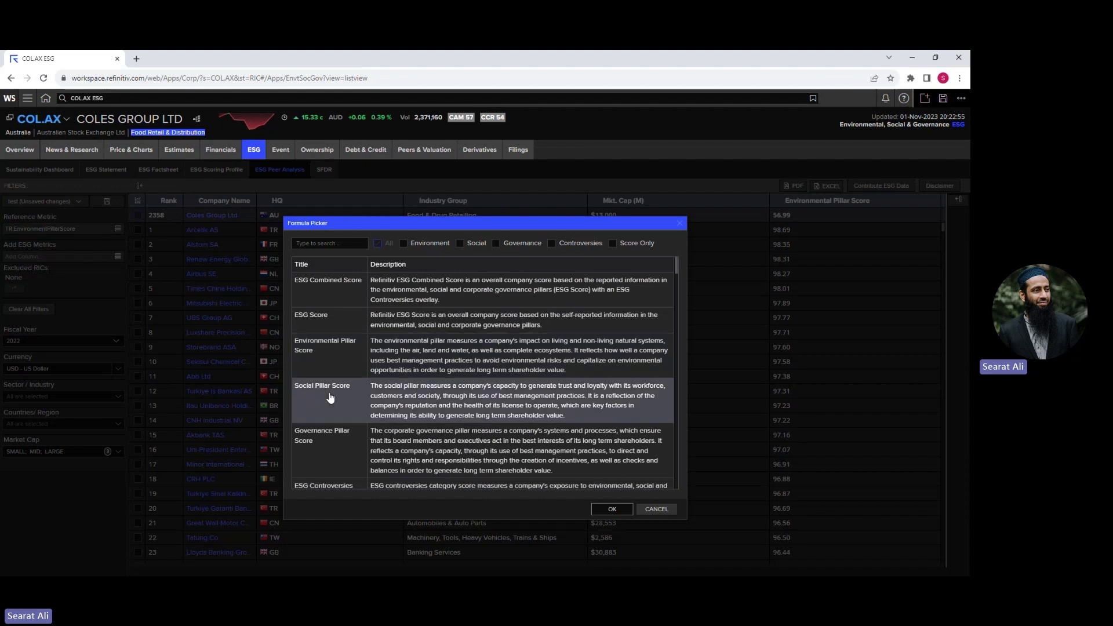
click(612, 509)
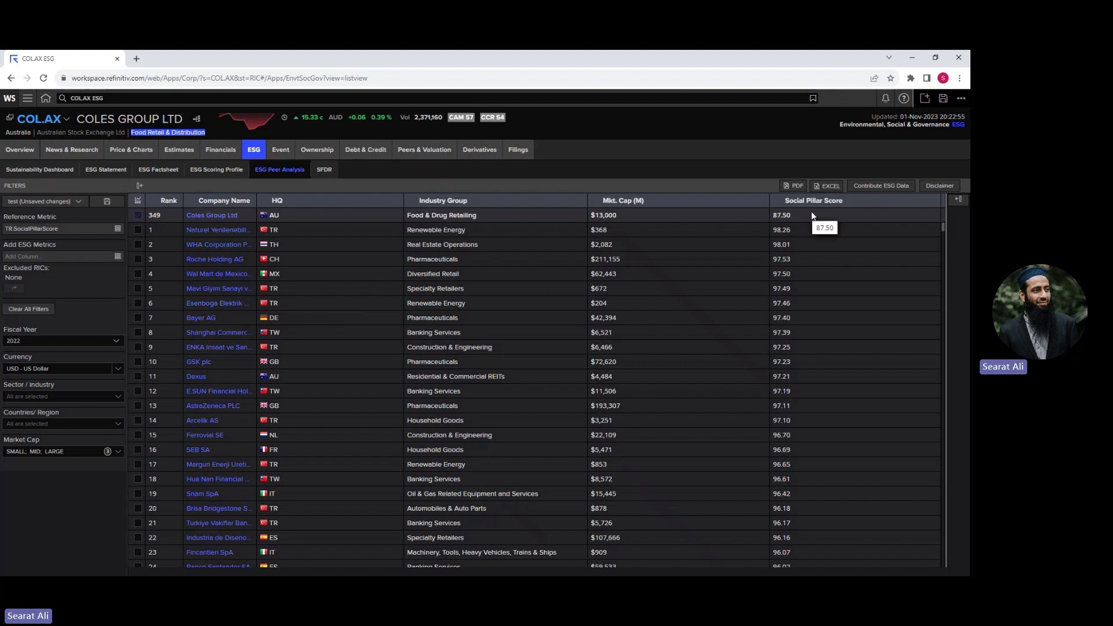
Bring up the Formula Picker beside the Reference Metric field
click(118, 230)
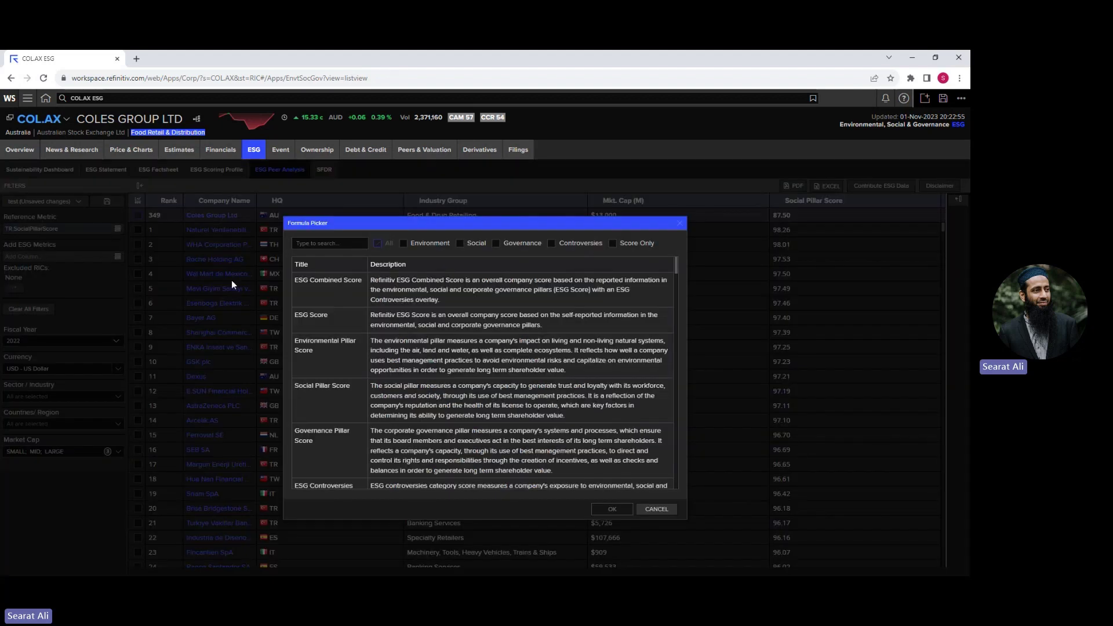
Select Governance Pillar Score in the Formula Picker and apply it as the reference metric
click(311, 441)
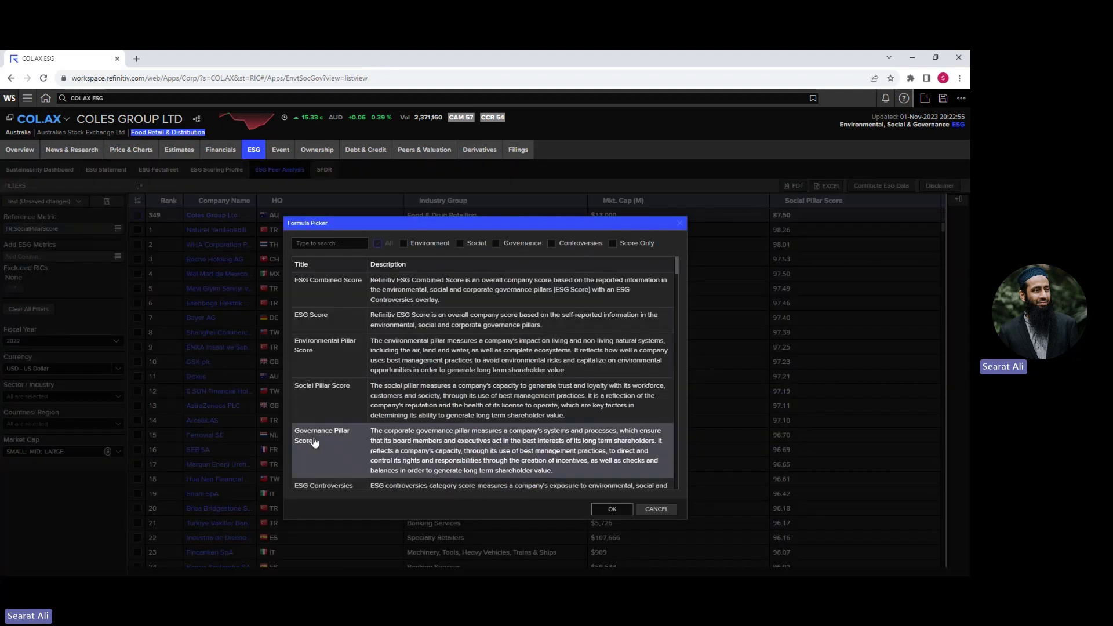
click(610, 509)
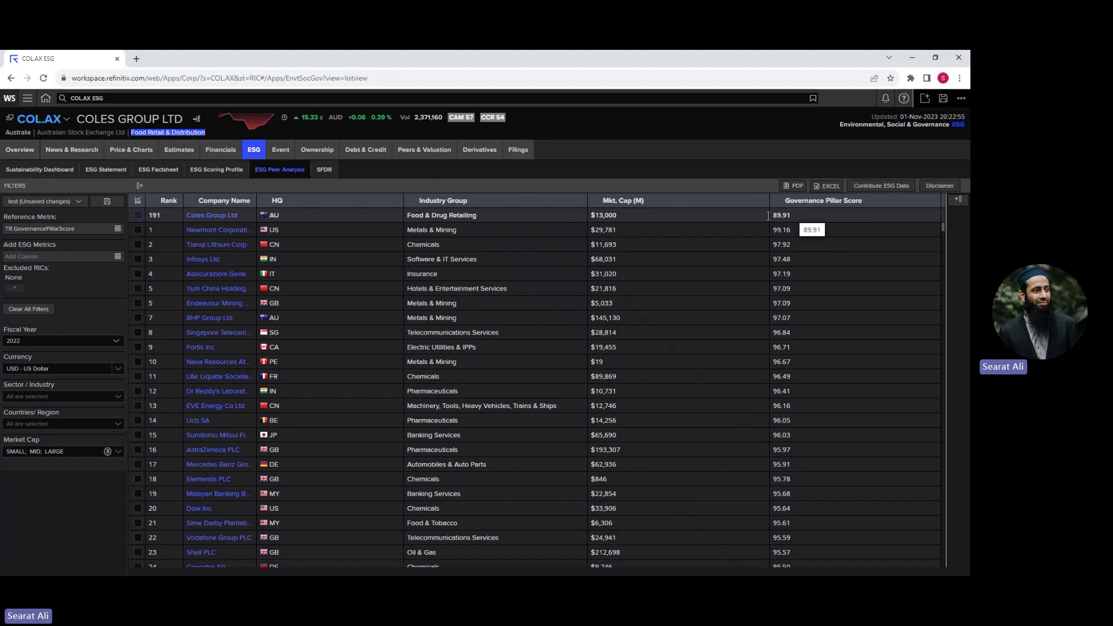
Add Policy Energy Efficiency to the metrics chosen for the peer comparison
click(117, 259)
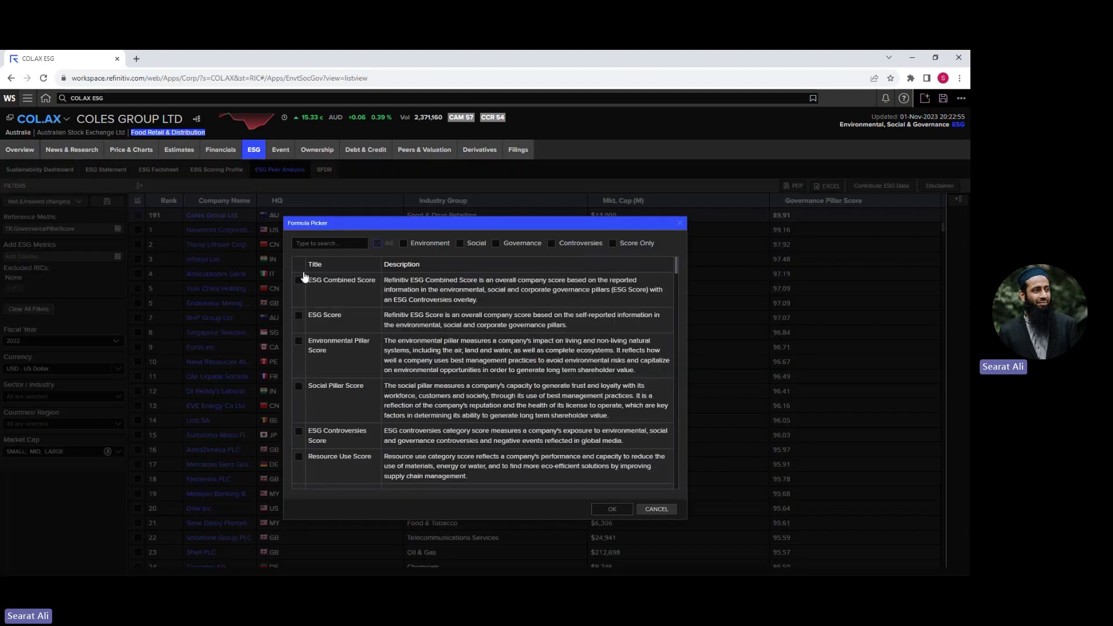
mouse_move(676, 268)
mouse_down()
mouse_move(675, 483)
mouse_move(680, 259)
mouse_move(679, 272)
mouse_up()
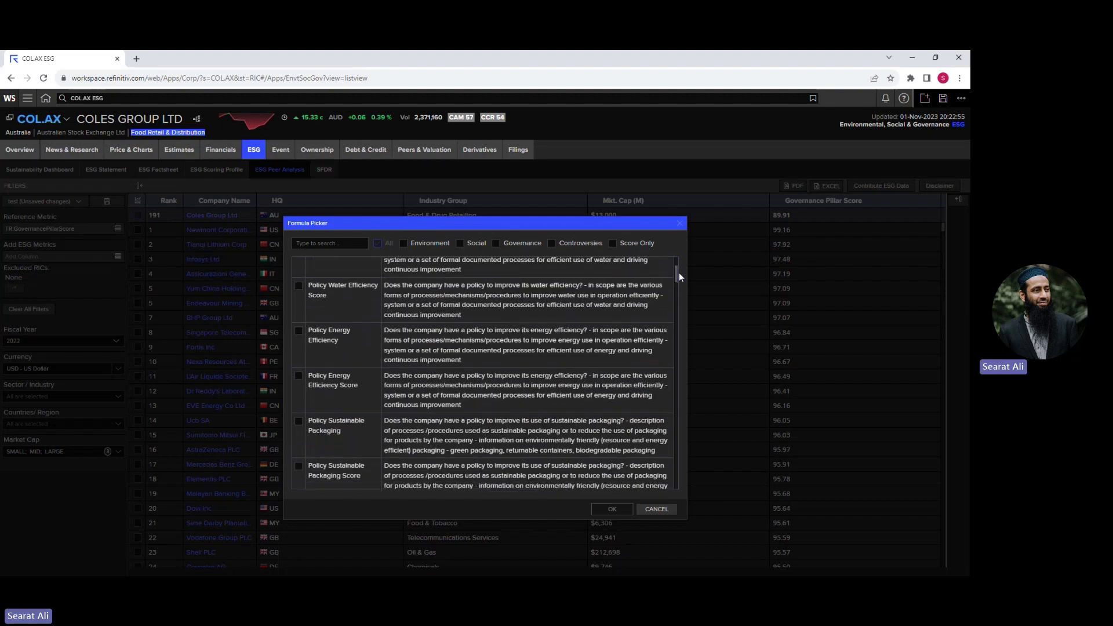
click(298, 332)
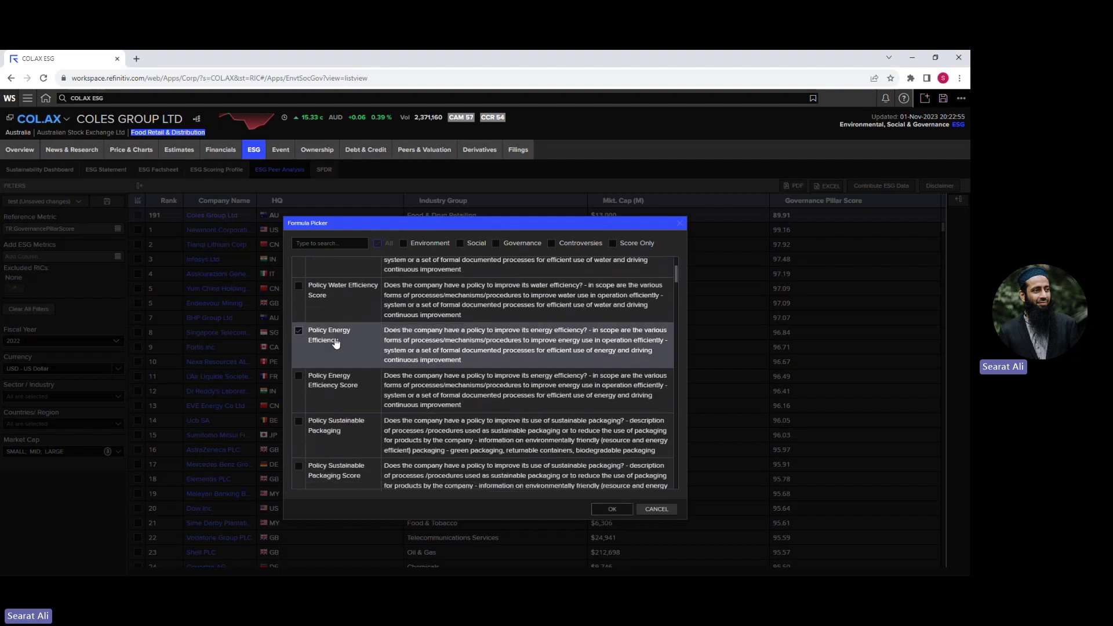
drag(677, 279, 677, 304)
Search 'divers' and tick Policy Board Diversity and Board Gender Diversity, Percent
click(339, 244)
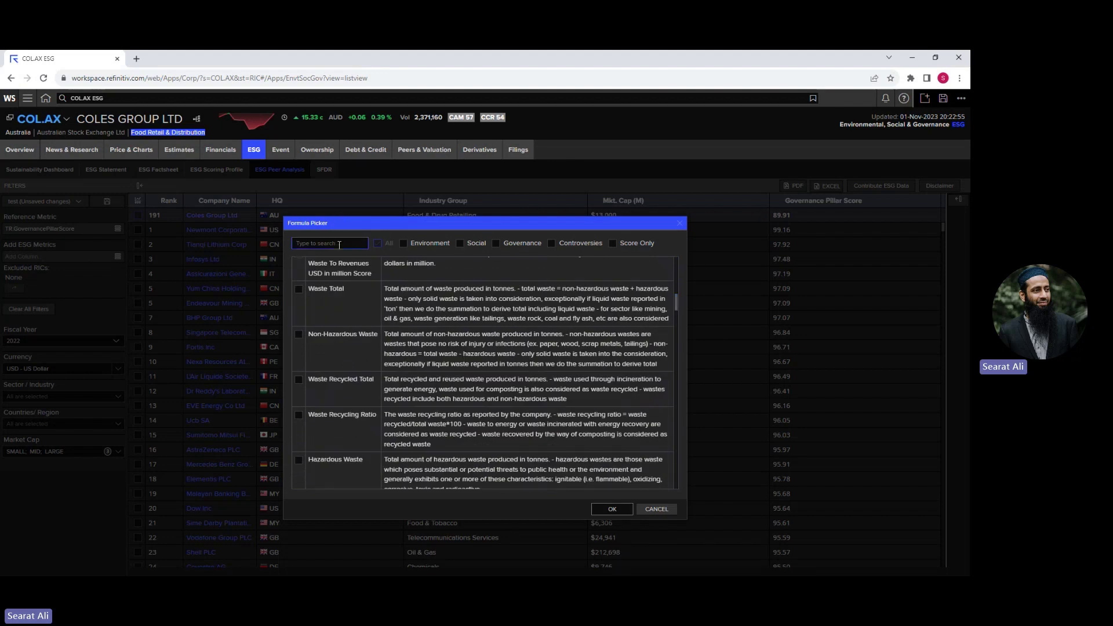
text(driver)
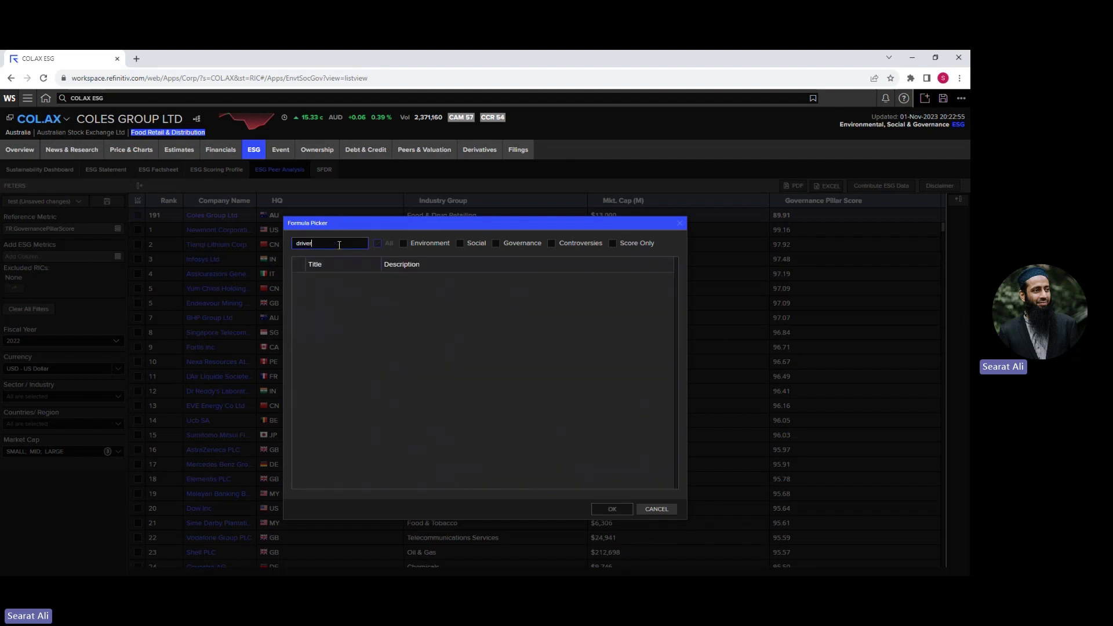
key(BackSpace)
key(BackSpace)
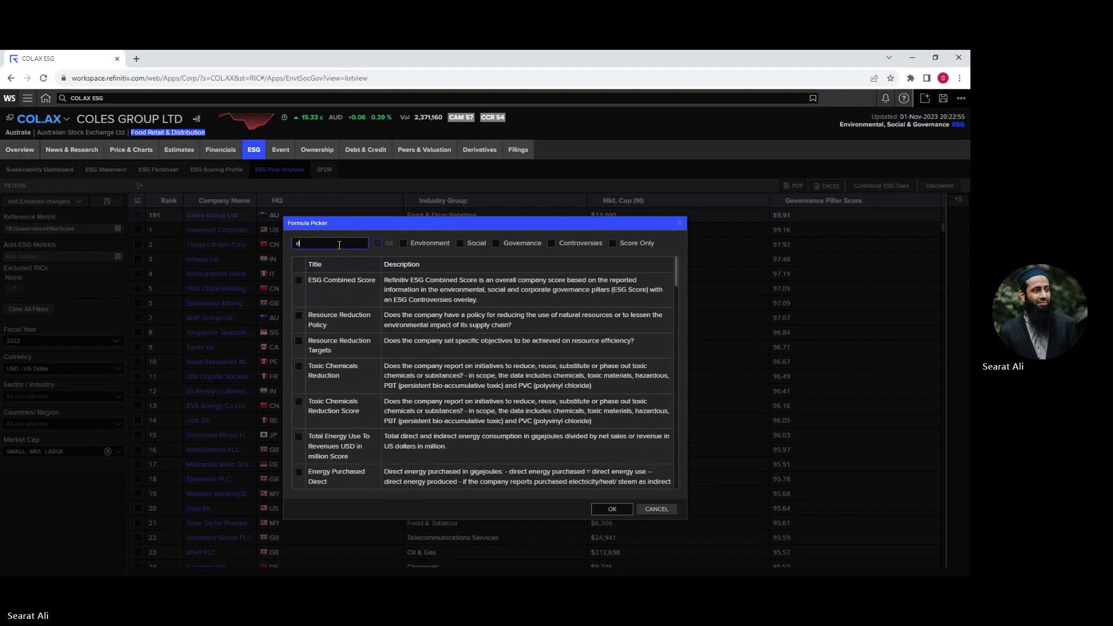
text(ivers)
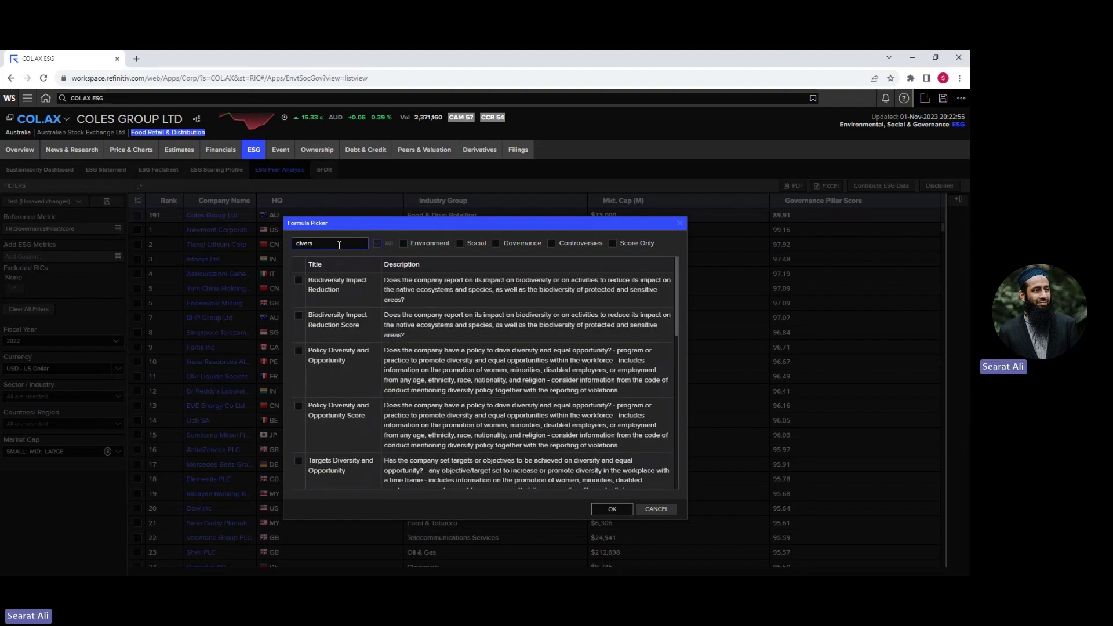
scroll(378, 393, down, 1)
scroll(378, 394, down, 3)
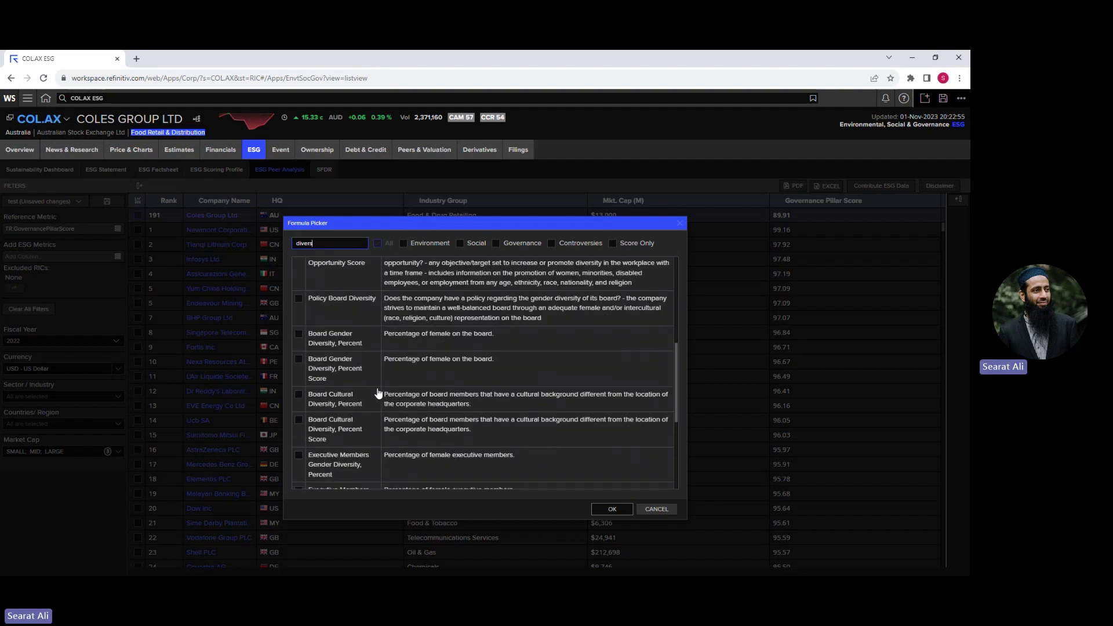
click(299, 300)
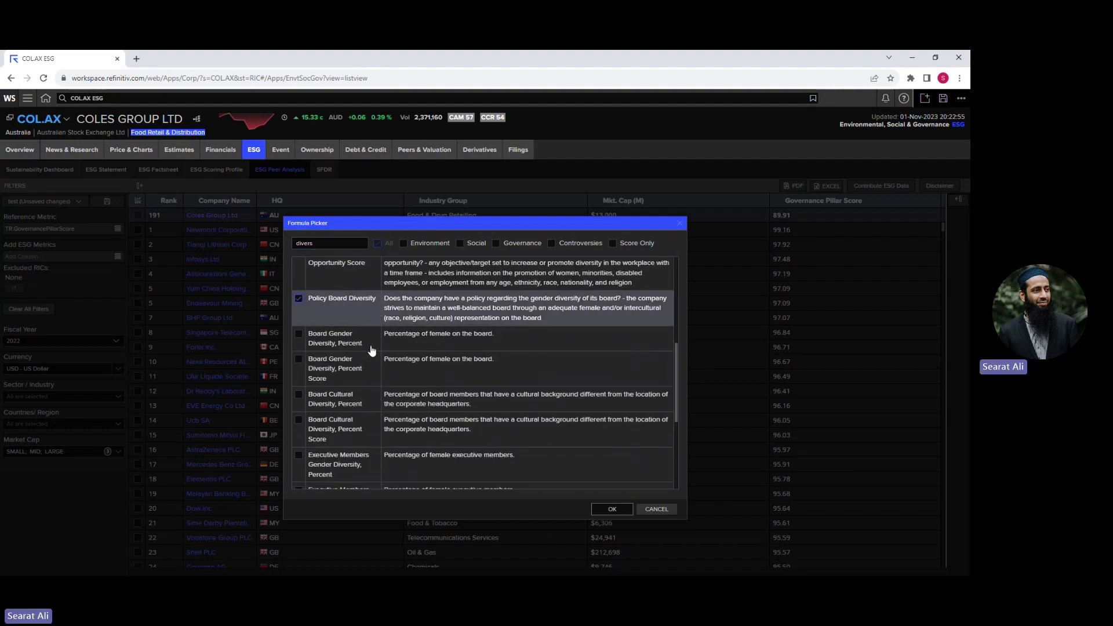
click(298, 336)
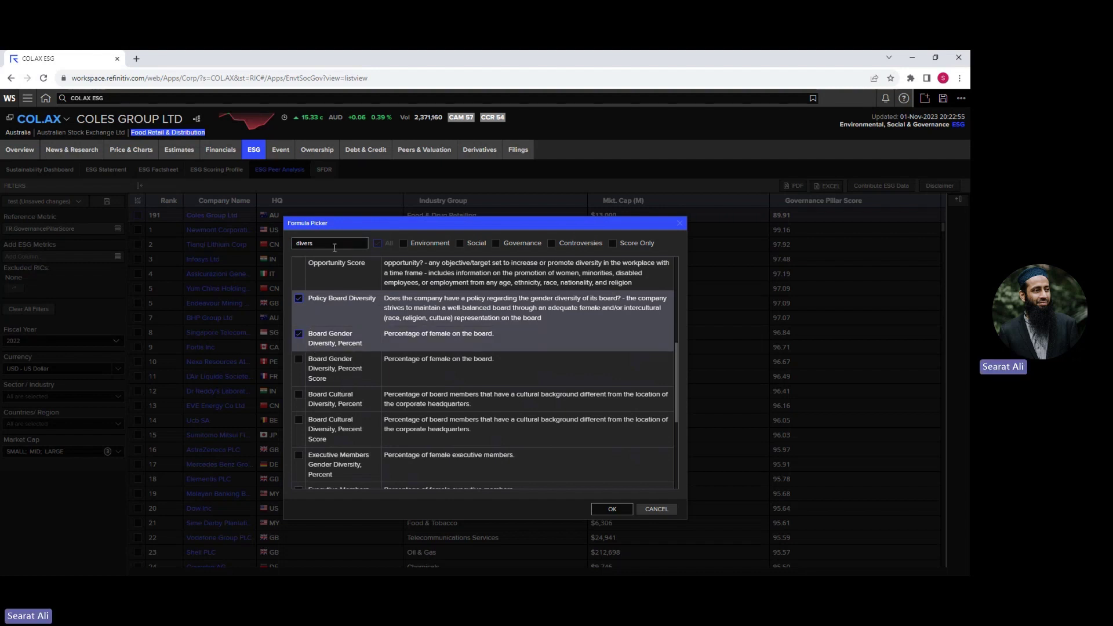
drag(335, 244, 292, 242)
Tick Internal Carbon Pricing via 'carb' and SDG 3 via 'heal', then apply all chosen metrics
text(carbon)
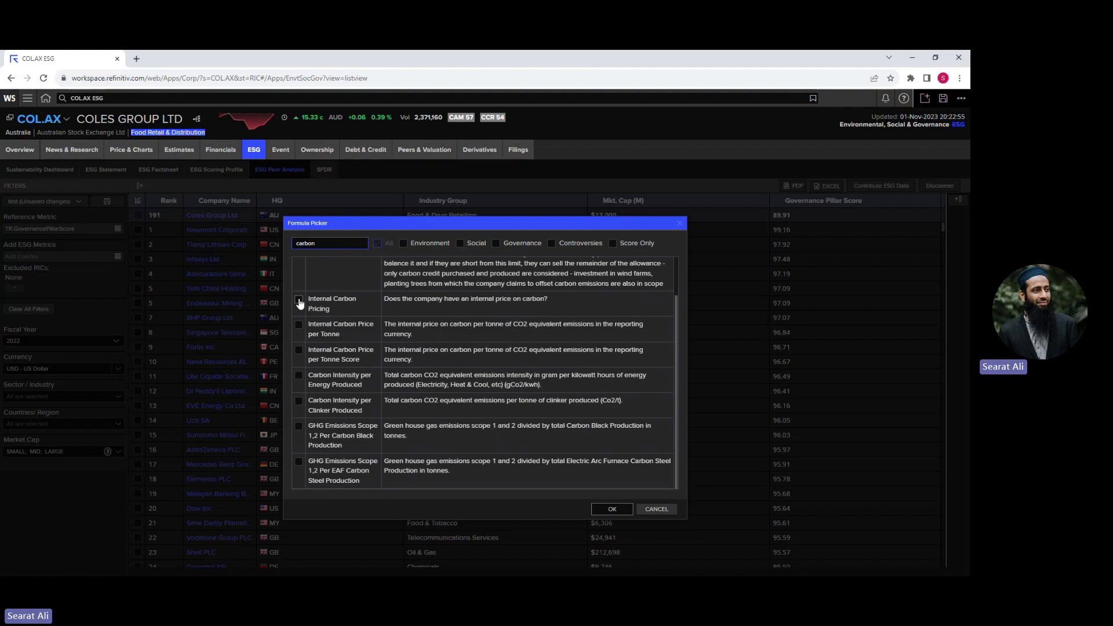
click(298, 300)
click(359, 244)
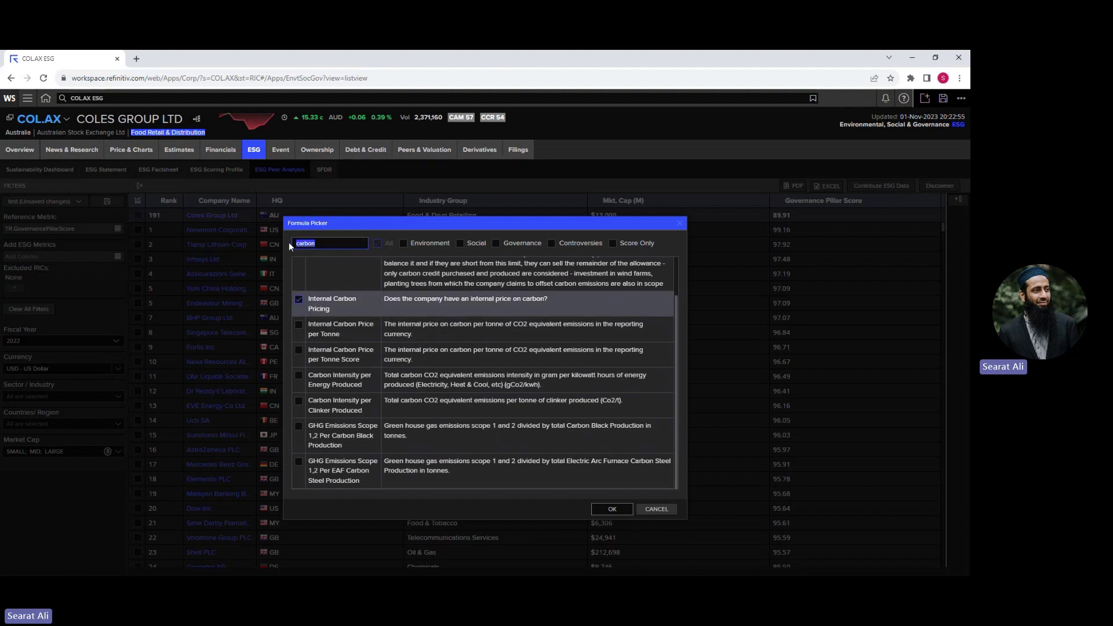
text(health)
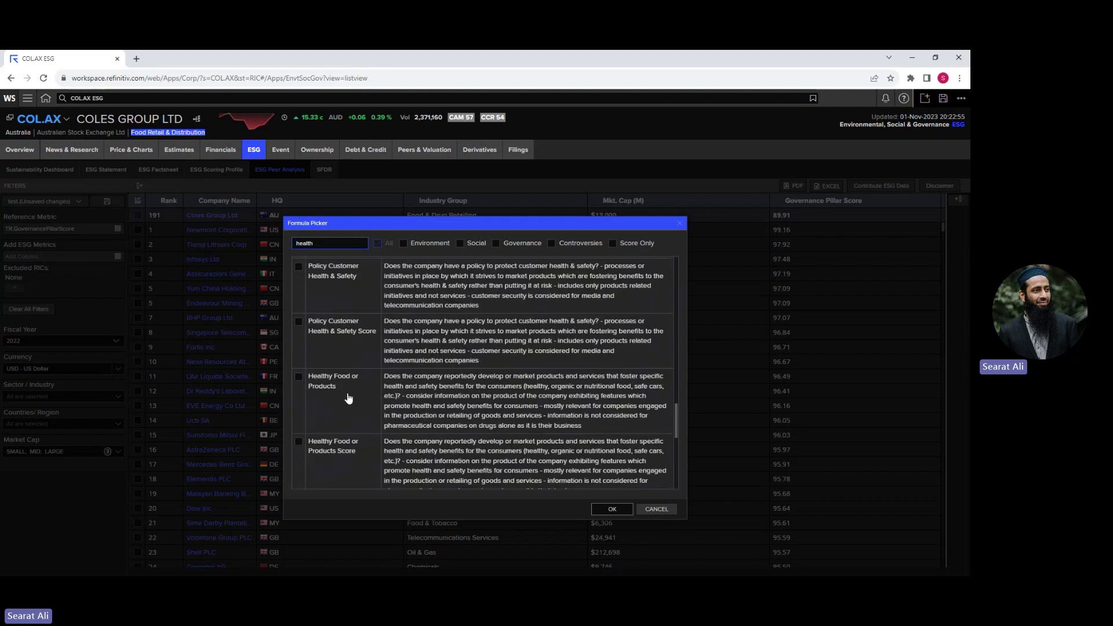
scroll(348, 400, down, 3)
scroll(344, 404, down, 3)
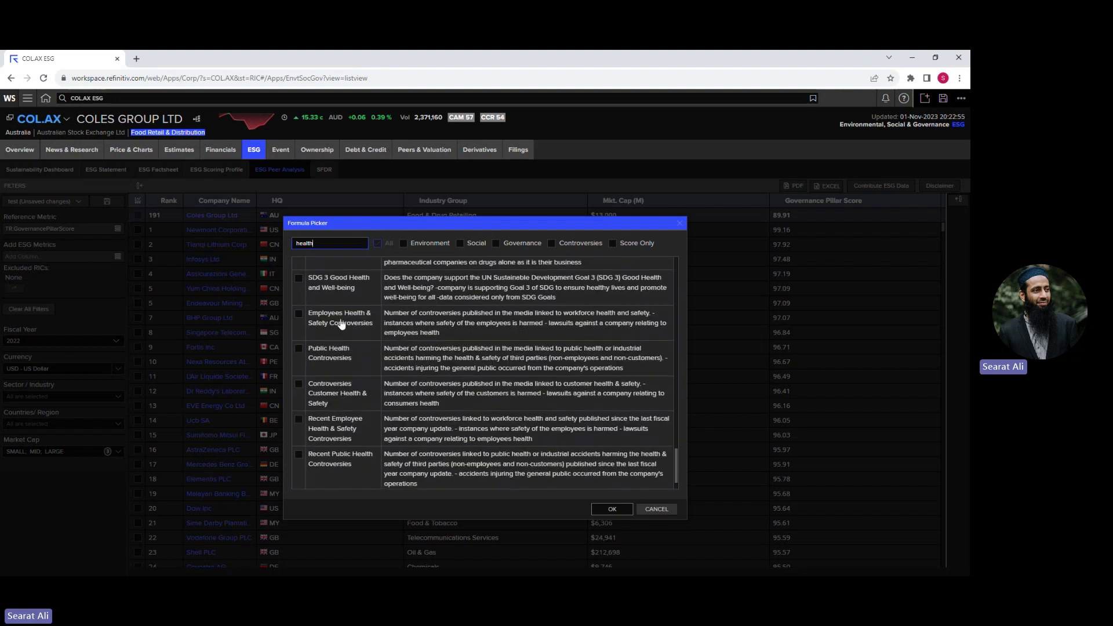
click(342, 285)
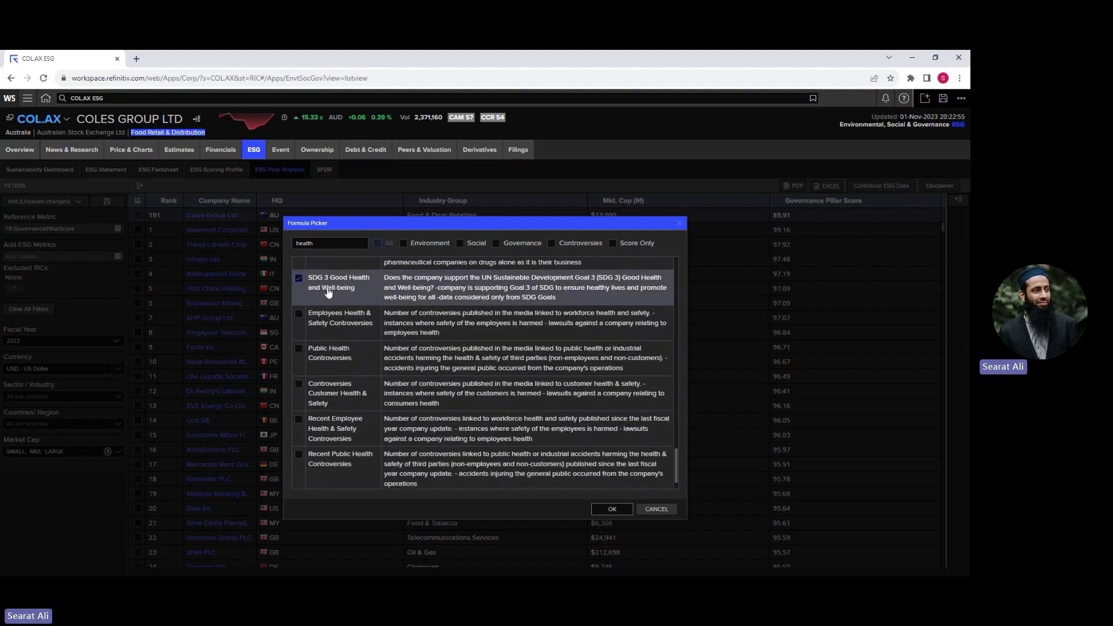
click(613, 509)
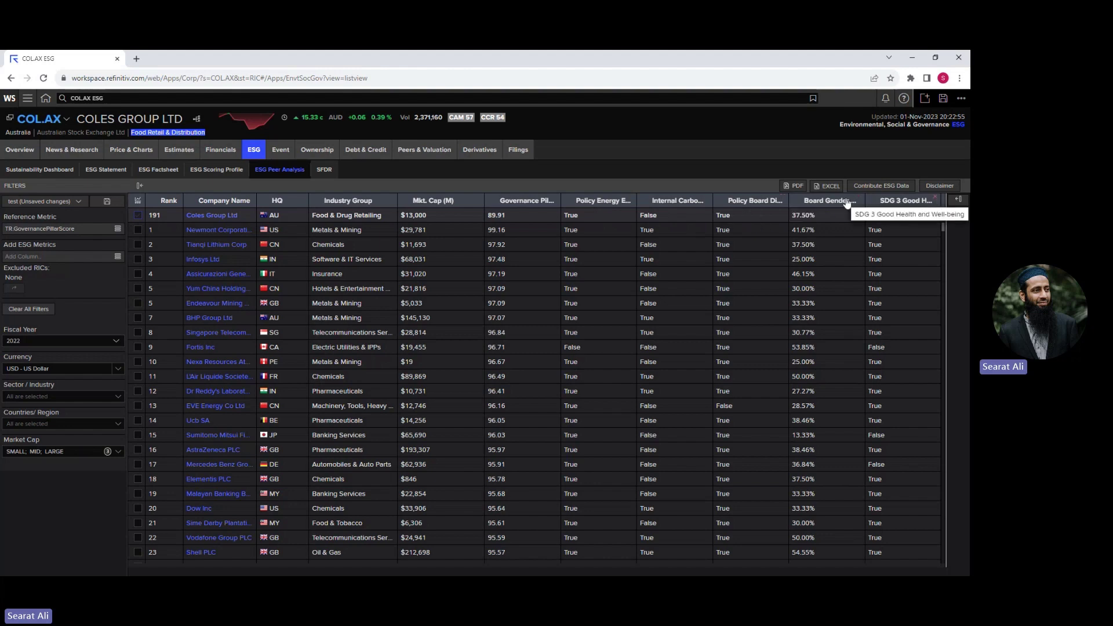
Sort by Internal Carbon Pricing both ways, then delete the five added metric columns
click(674, 201)
click(674, 200)
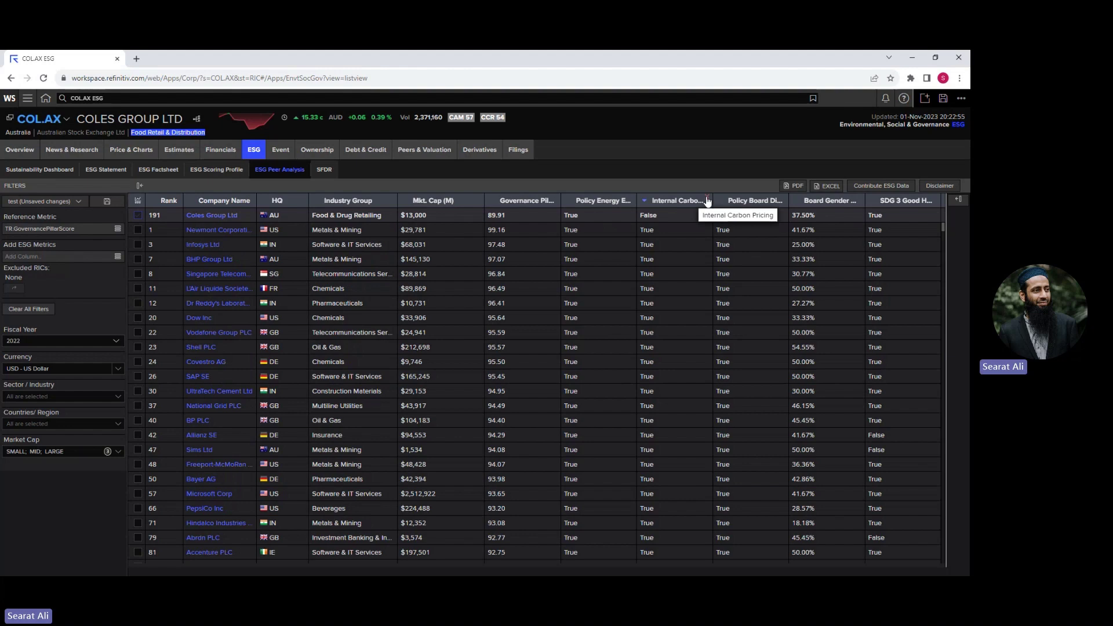
click(707, 197)
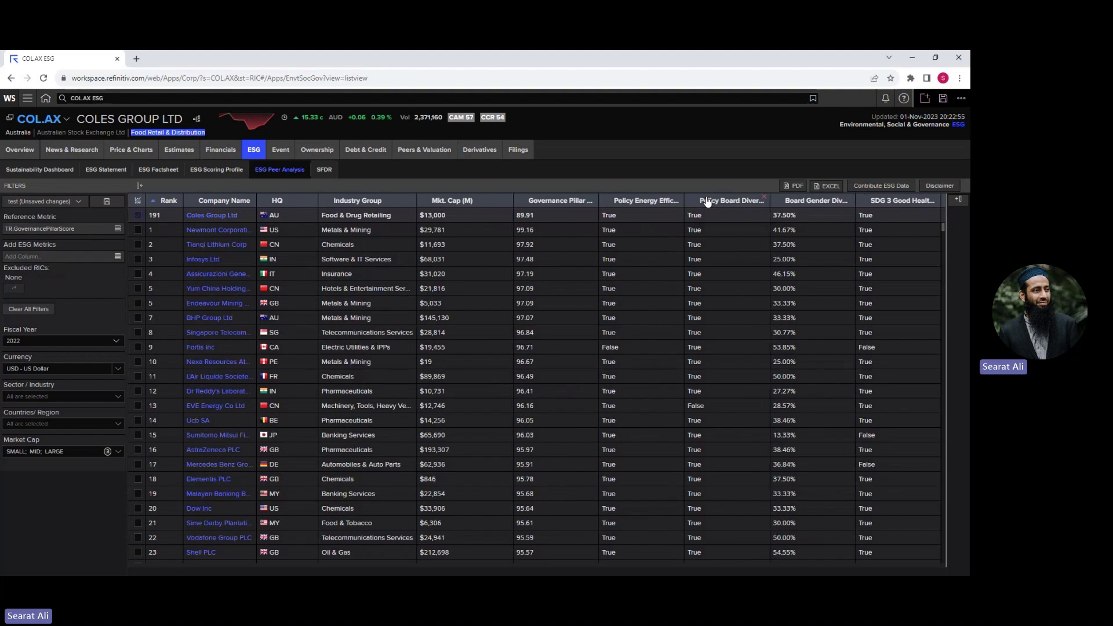
click(764, 198)
click(838, 197)
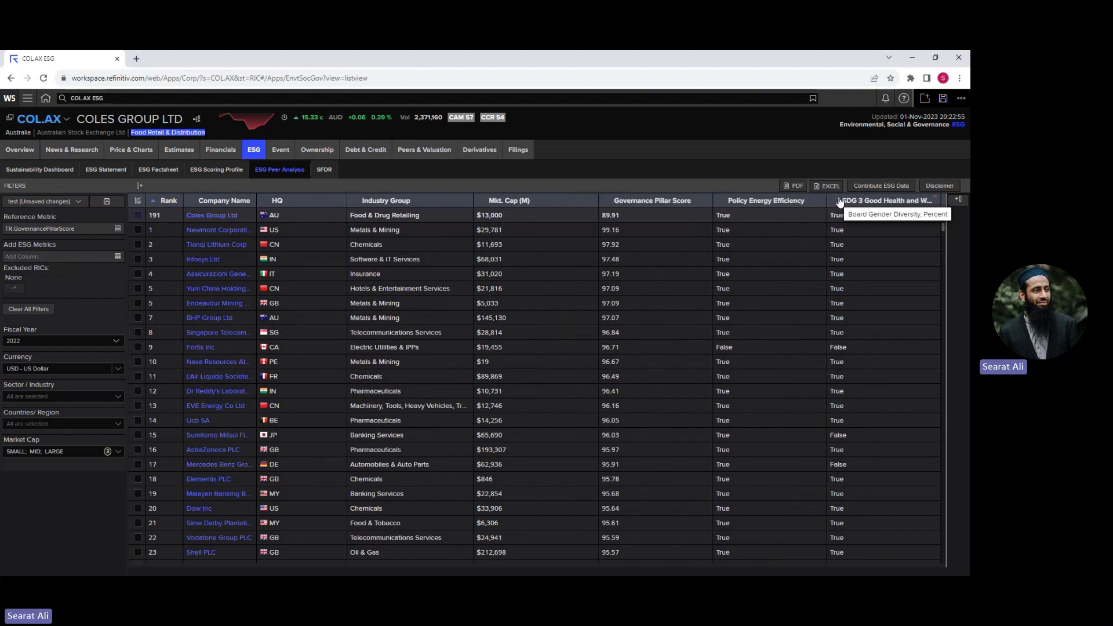
click(938, 199)
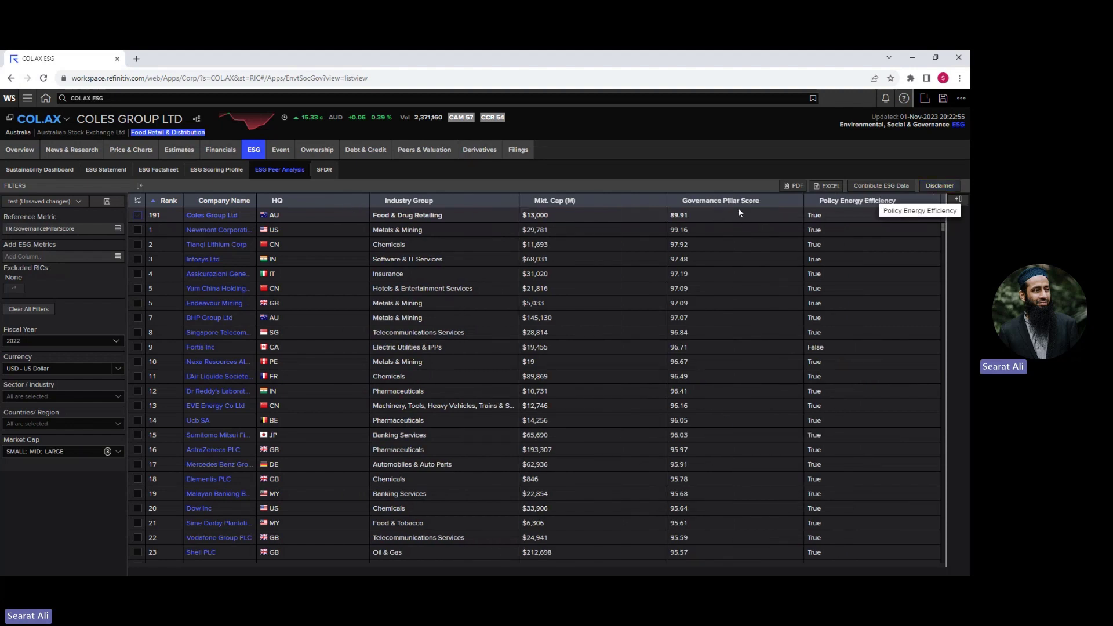
click(919, 203)
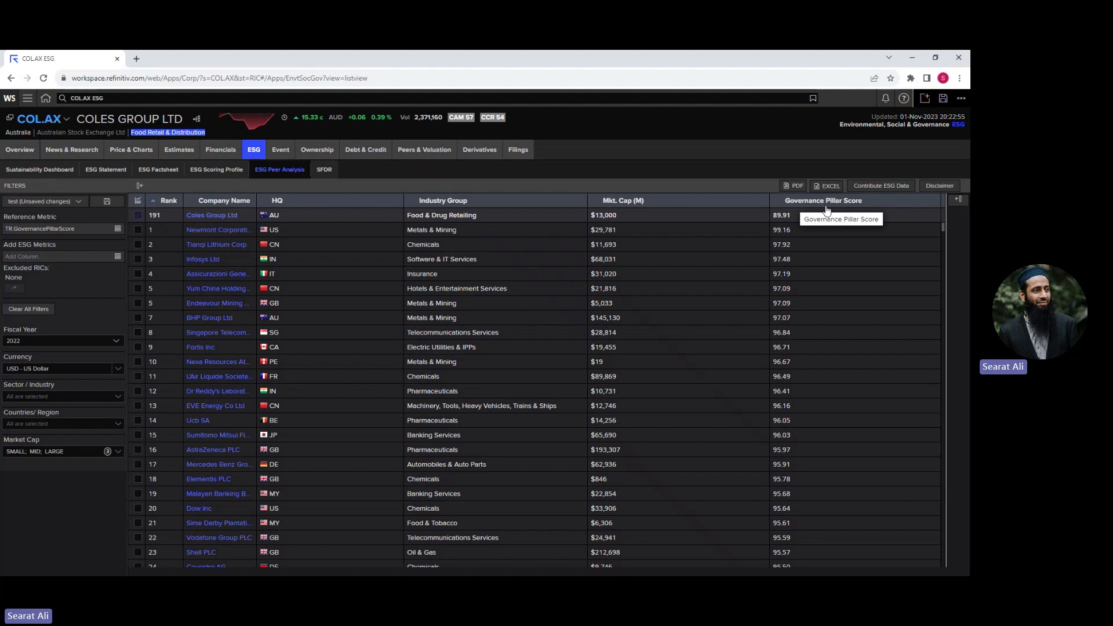
Browse the reference metric's Formula Picker, briefly searching 'csr' before clearing the search
click(118, 229)
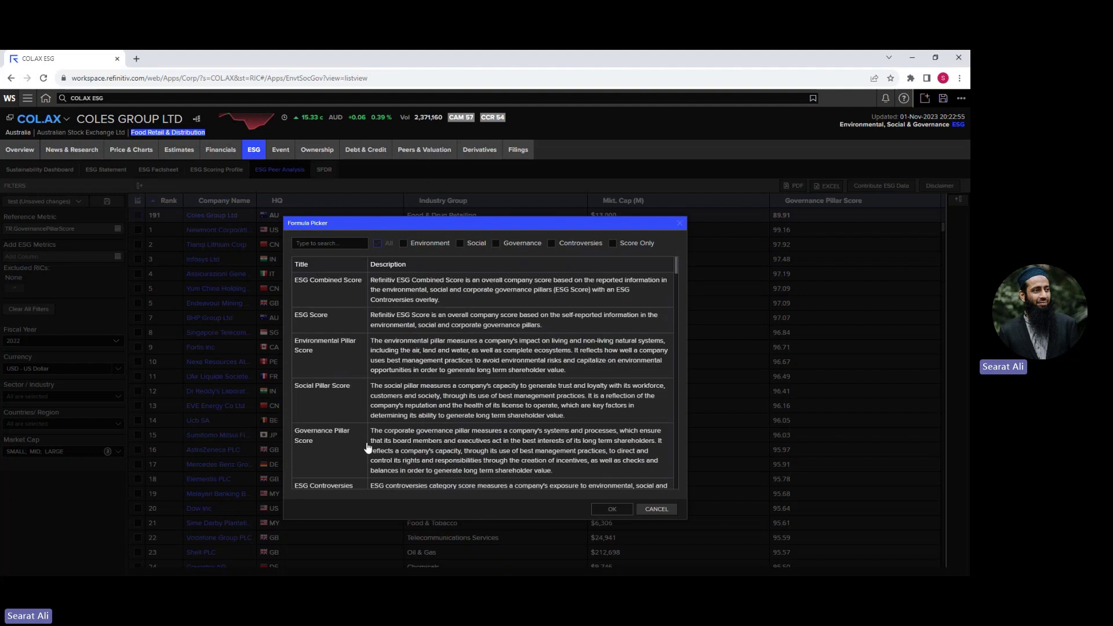
scroll(677, 270, down, 3)
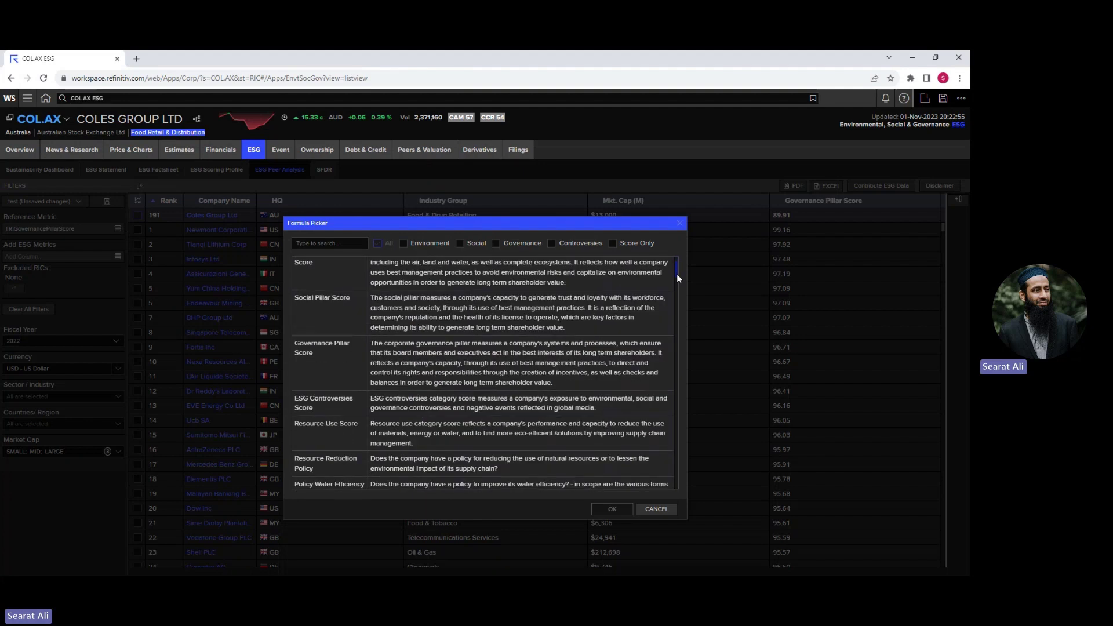
scroll(676, 276, down, 10)
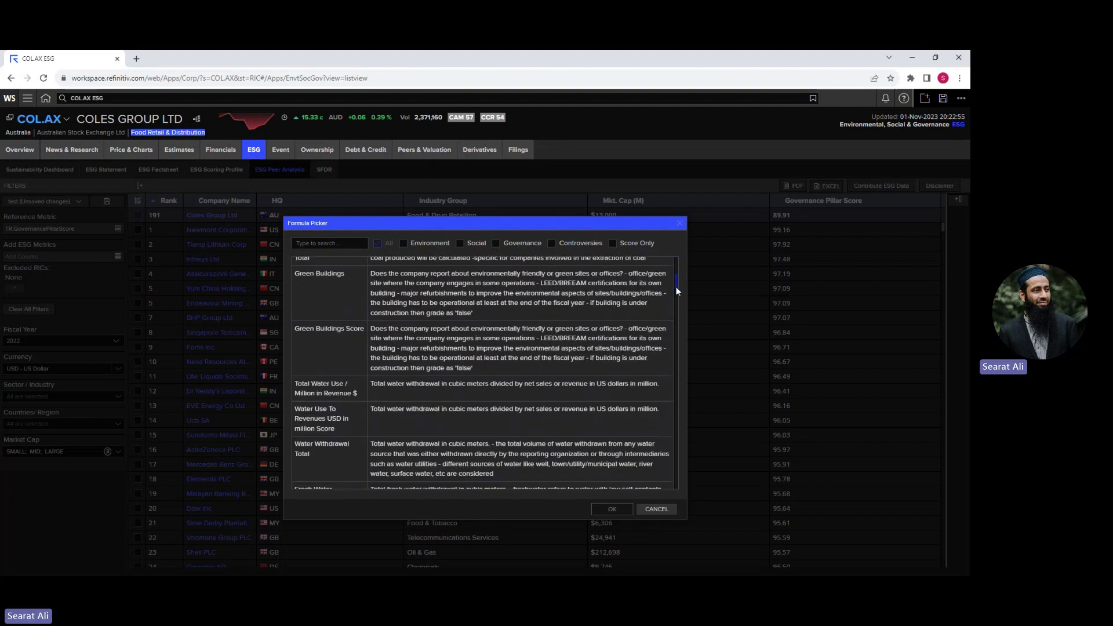
scroll(676, 284, down, 5)
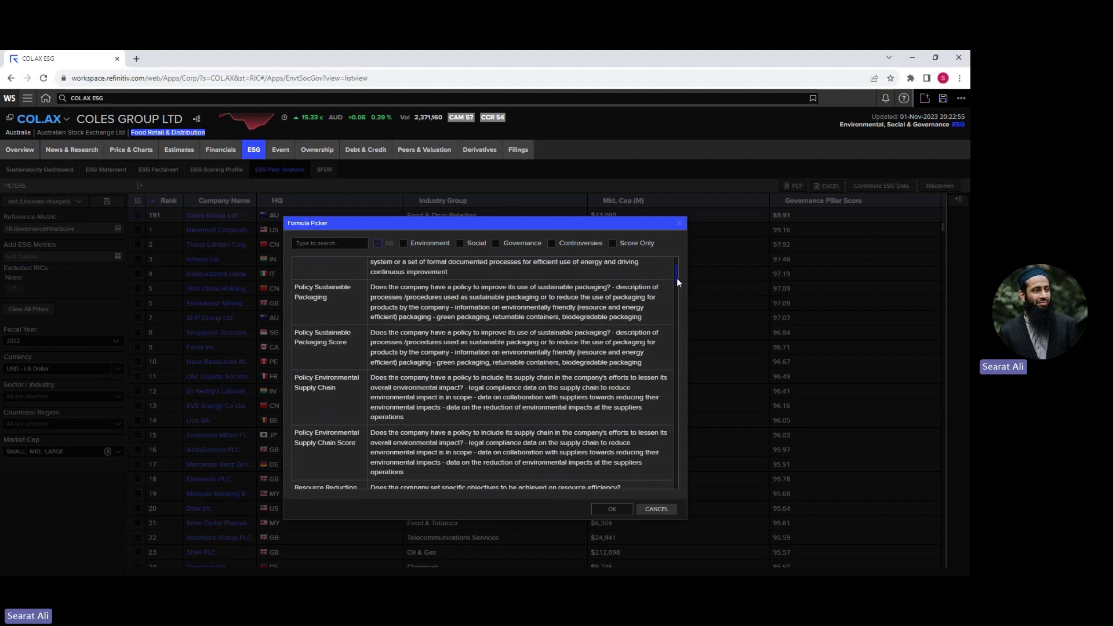
click(312, 243)
text(csr)
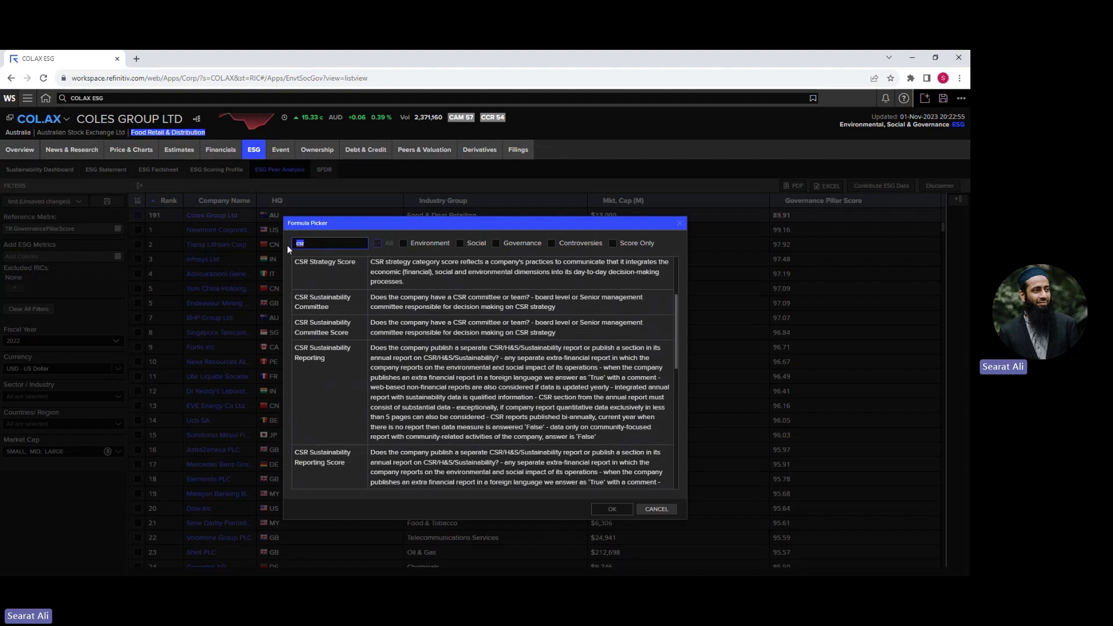
key(BackSpace)
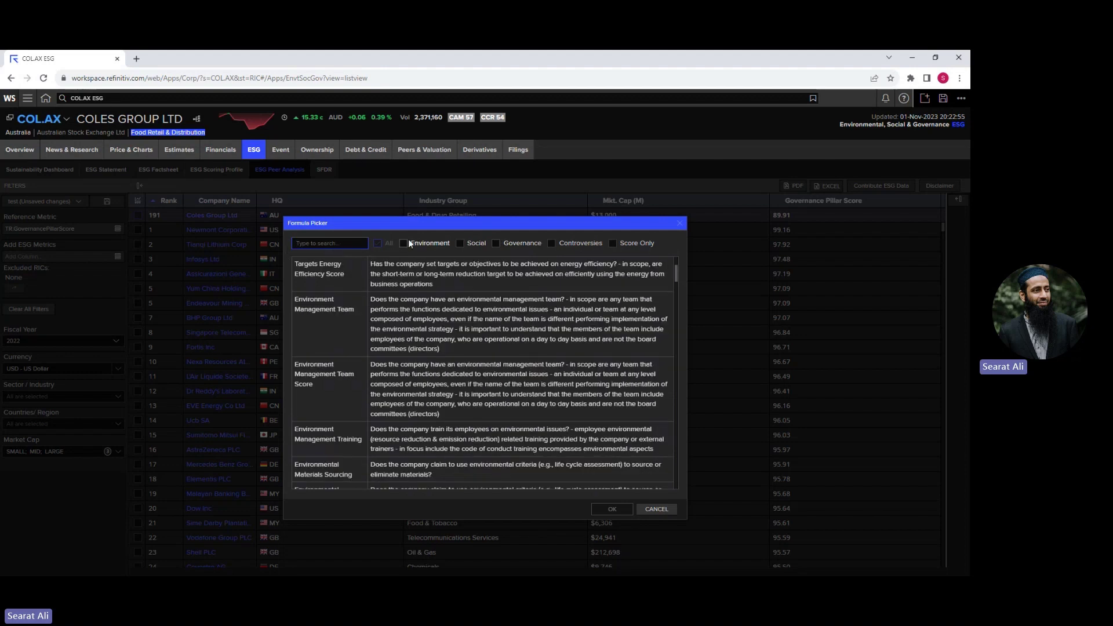
Filter the picker to Governance metrics and set CSR Strategy Score as the reference metric
click(496, 244)
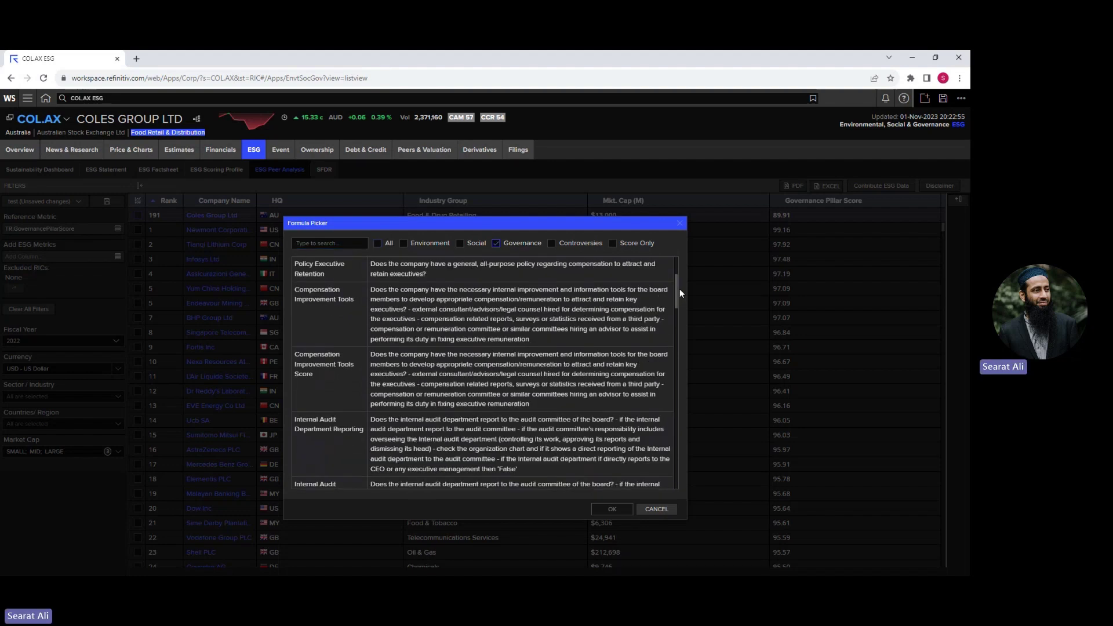
mouse_move(676, 284)
mouse_down()
mouse_move(676, 447)
mouse_move(683, 261)
mouse_move(683, 273)
mouse_up()
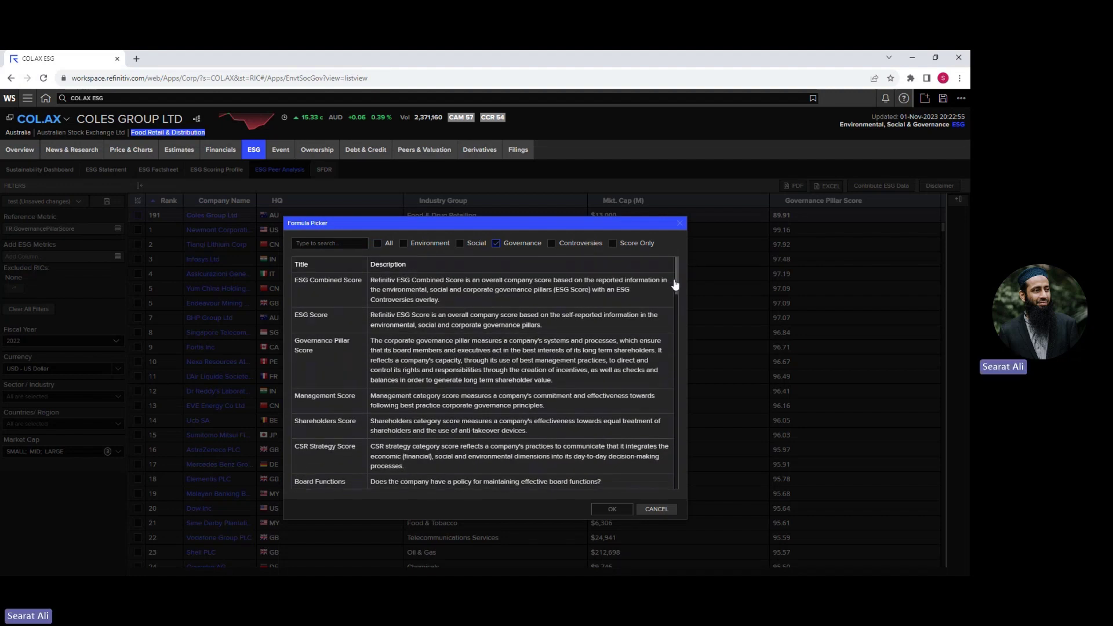
drag(676, 280, 676, 286)
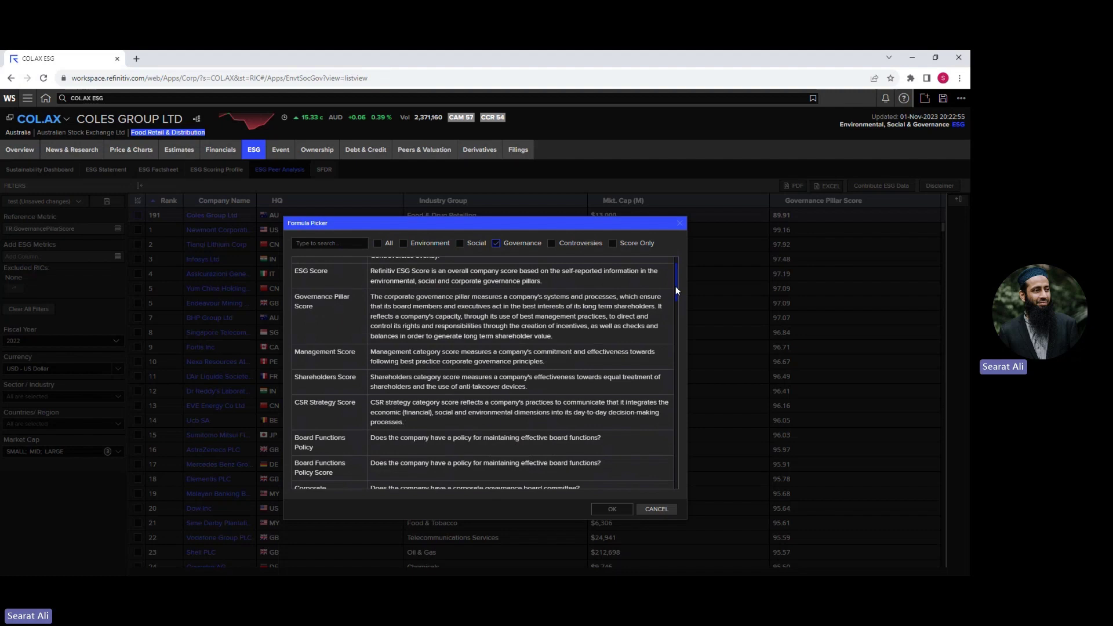
click(340, 409)
click(610, 509)
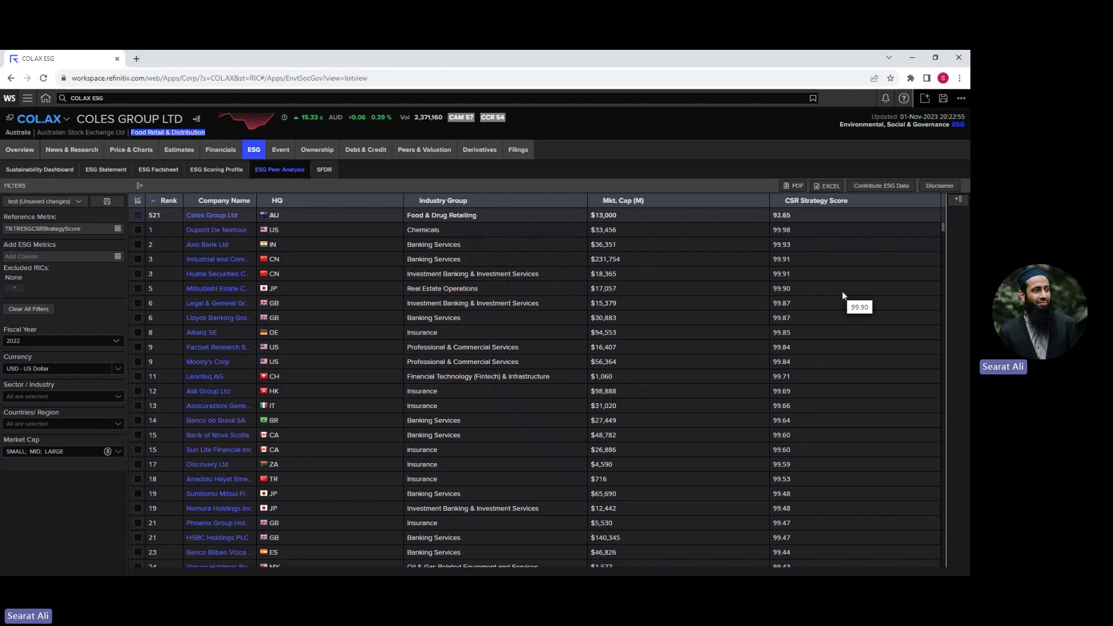
Set Asian - Ethnic Minorities Board Percentage from the Governance list as the reference metric
click(118, 229)
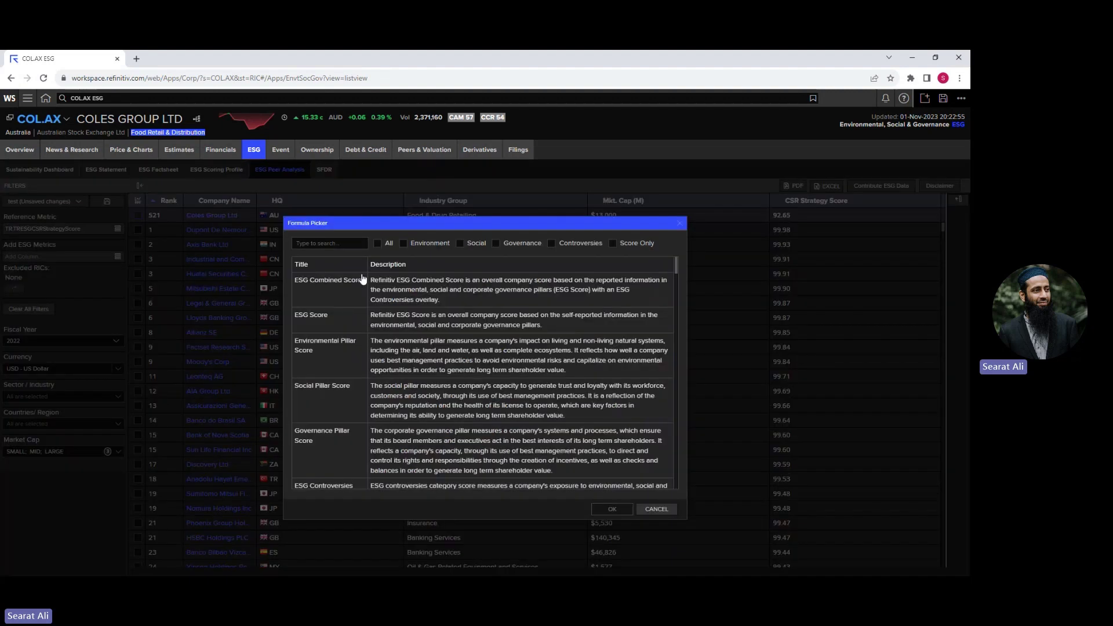
click(503, 243)
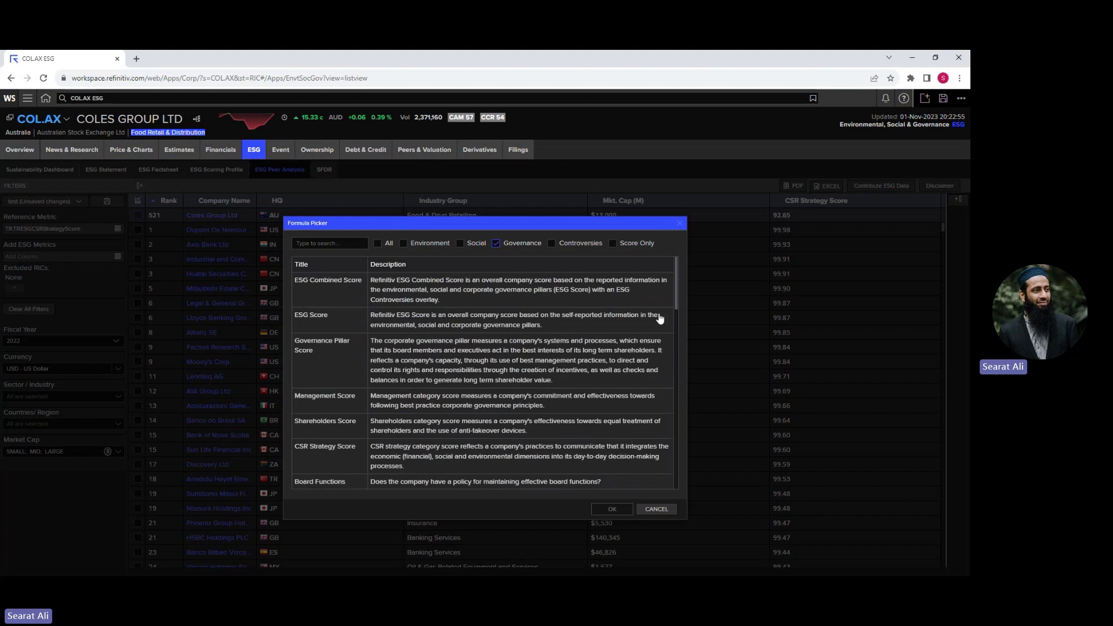
scroll(676, 305, down, 10)
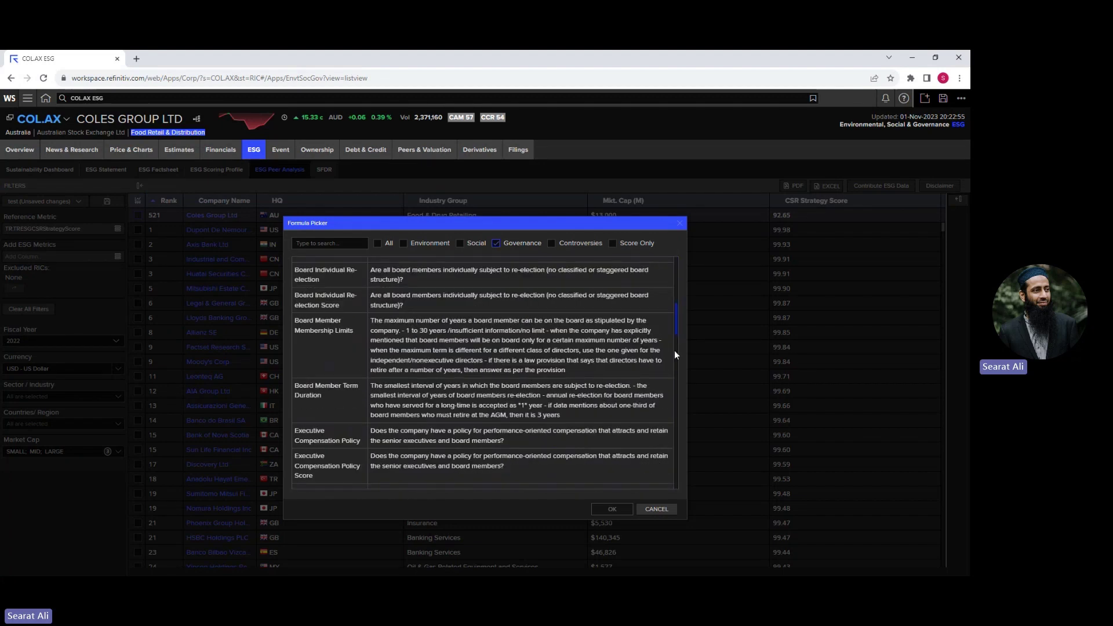
click(323, 303)
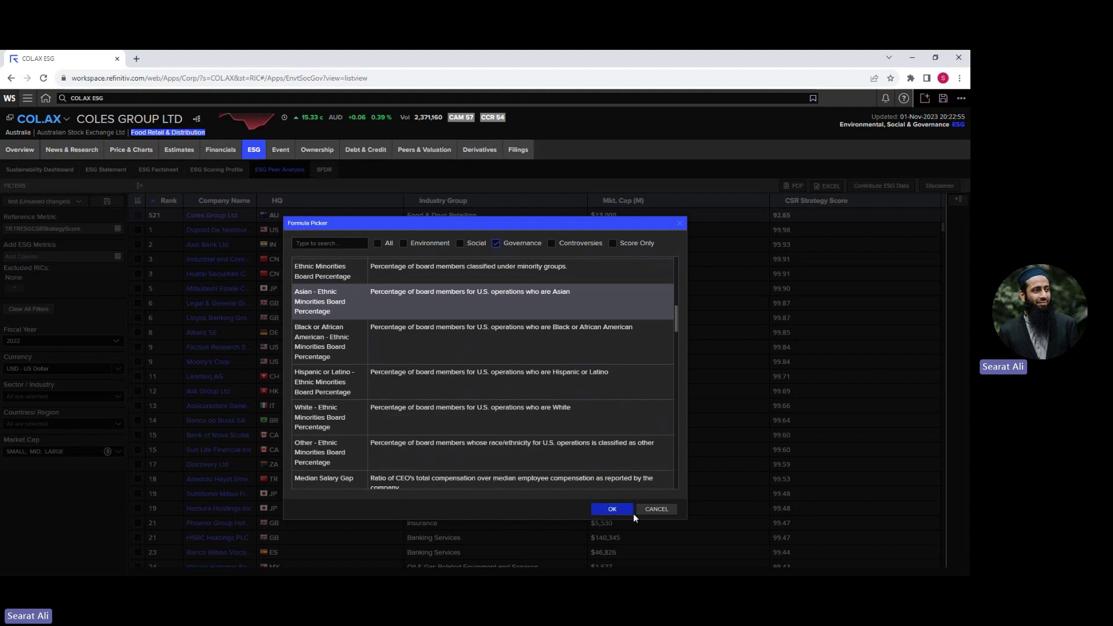
click(613, 510)
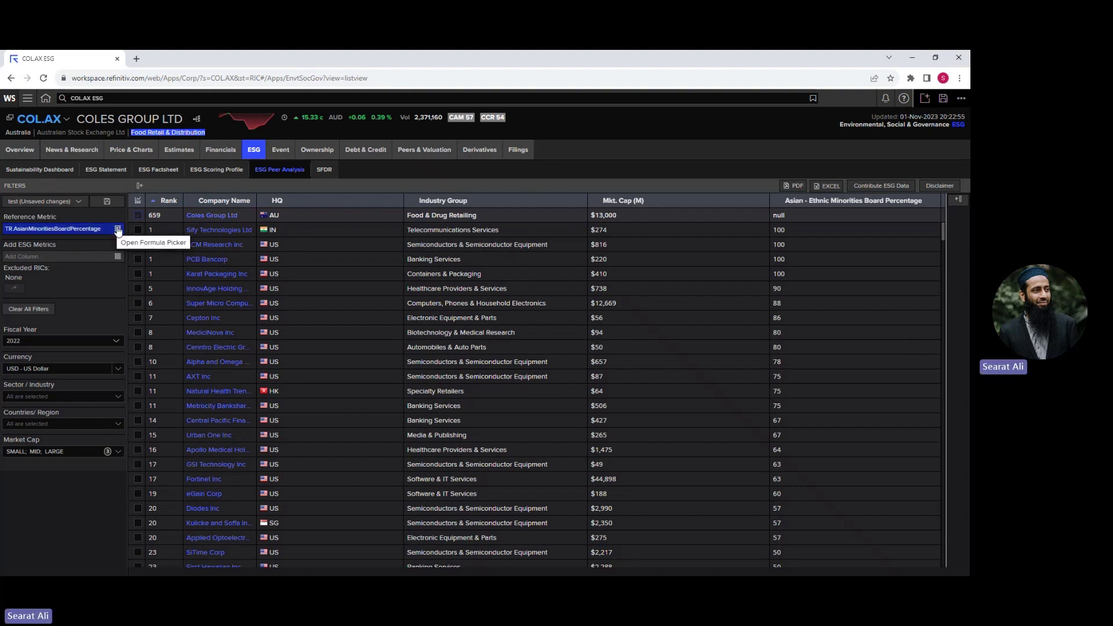
click(118, 229)
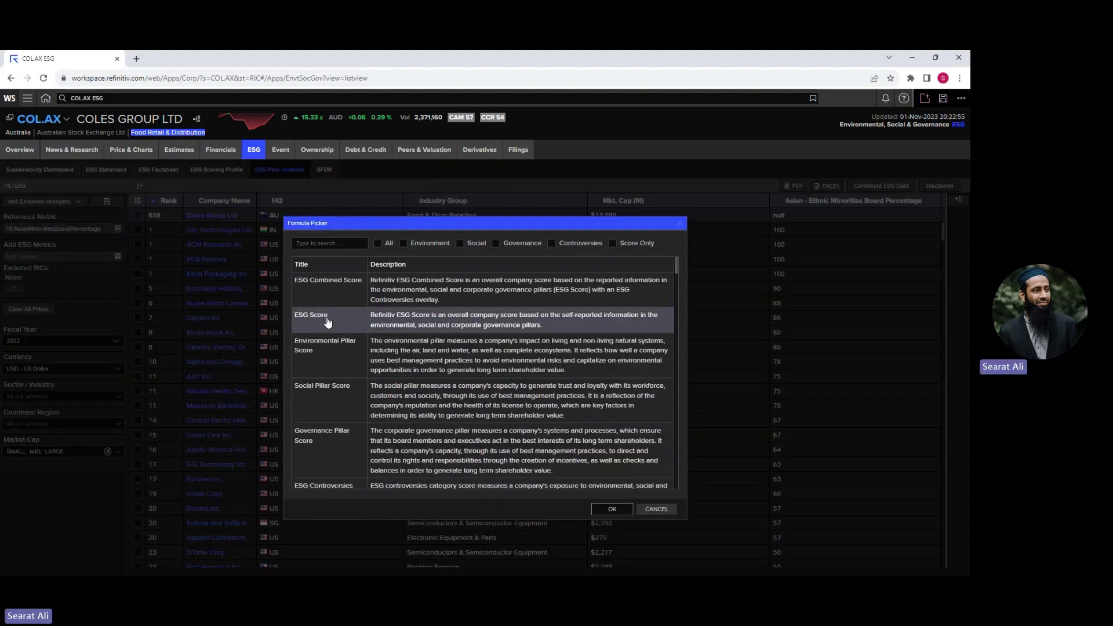
Apply ESG Score as the peer ranking's reference metric
click(609, 508)
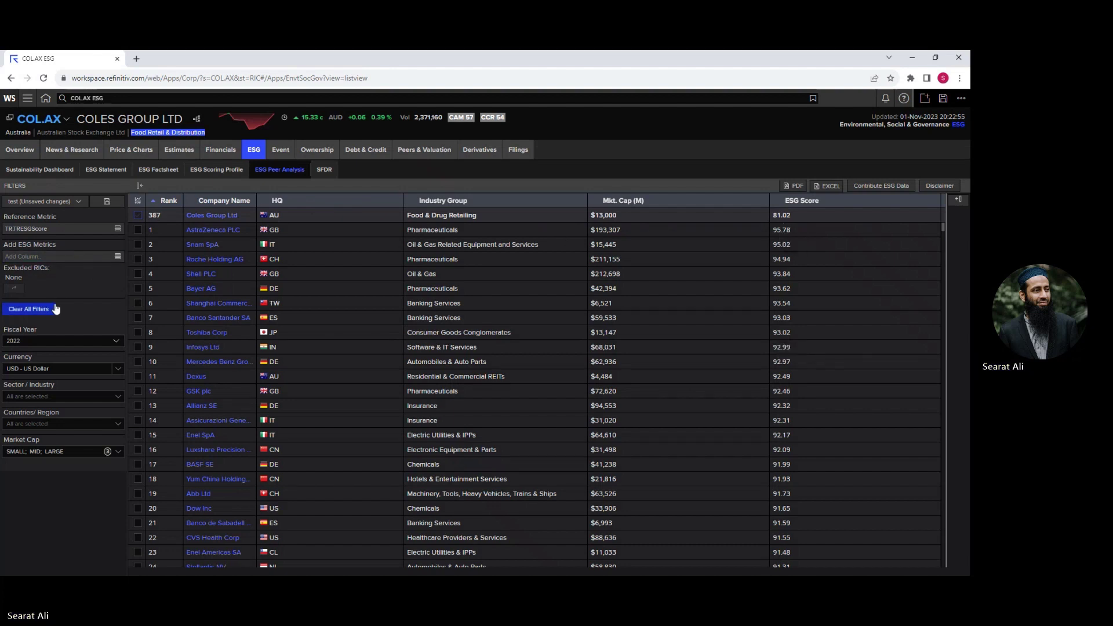
Check the Fiscal Year list, keeping 2022, and preview the sector list without changes
click(101, 342)
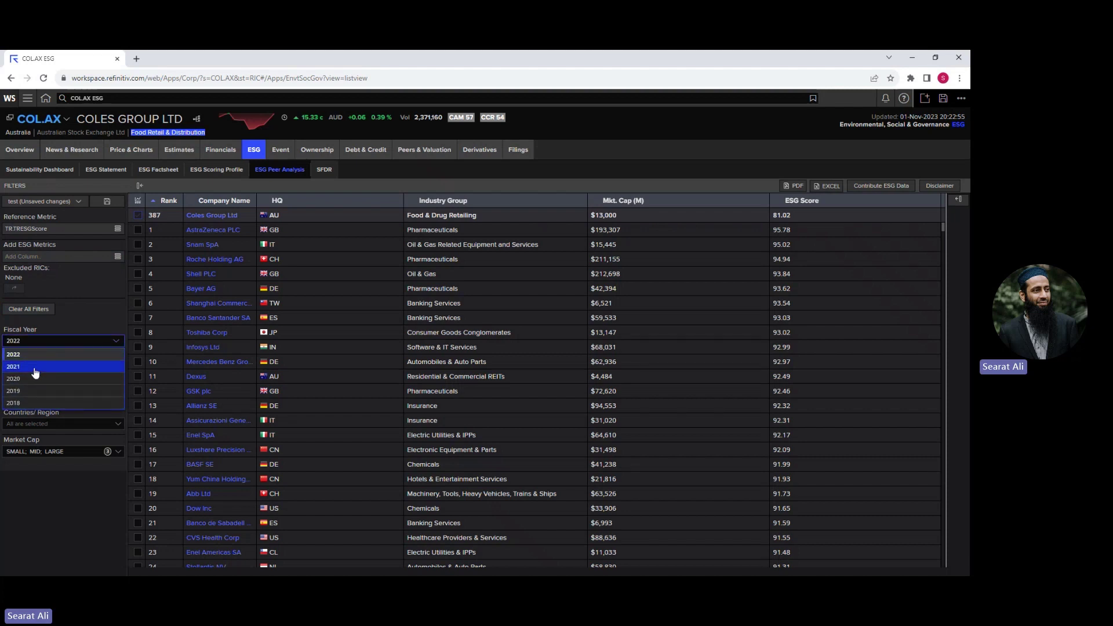
click(74, 326)
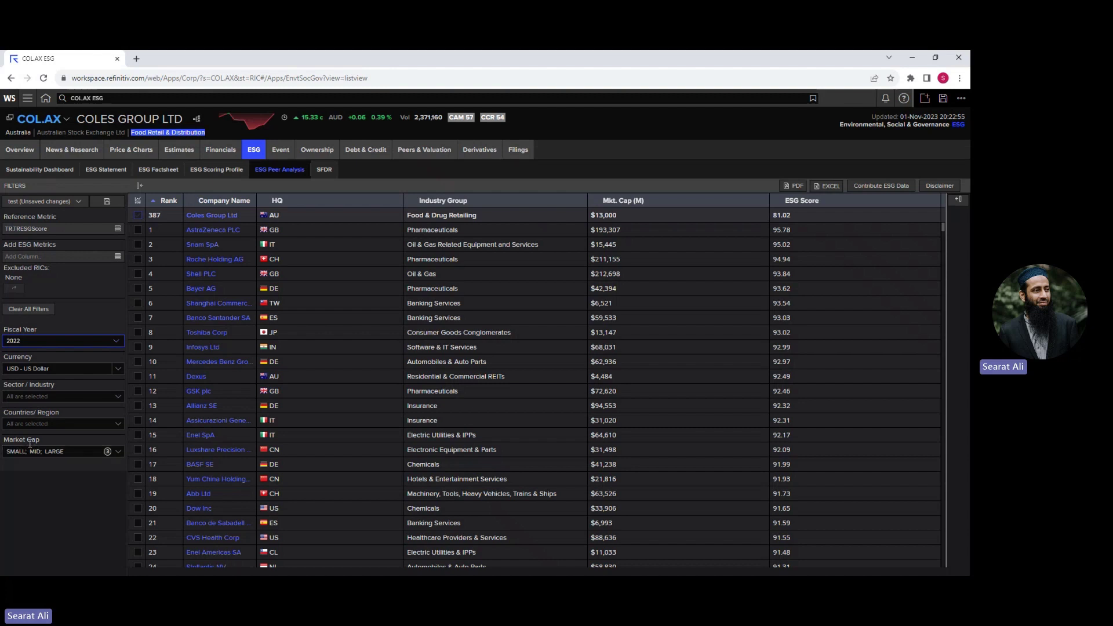
click(116, 395)
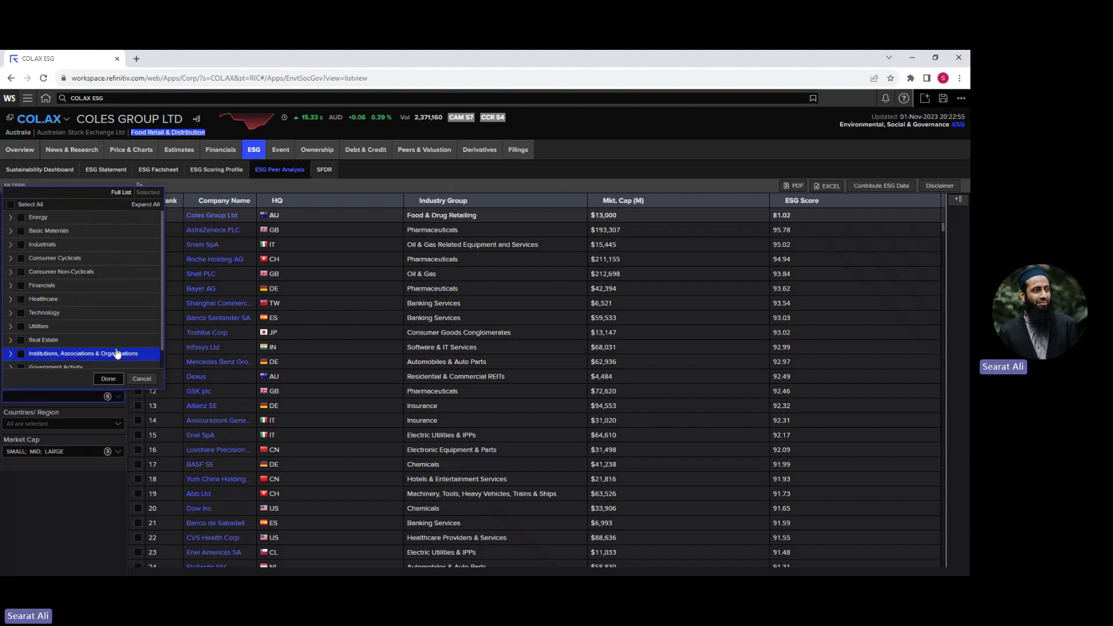
scroll(117, 353, down, 2)
scroll(116, 351, up, 2)
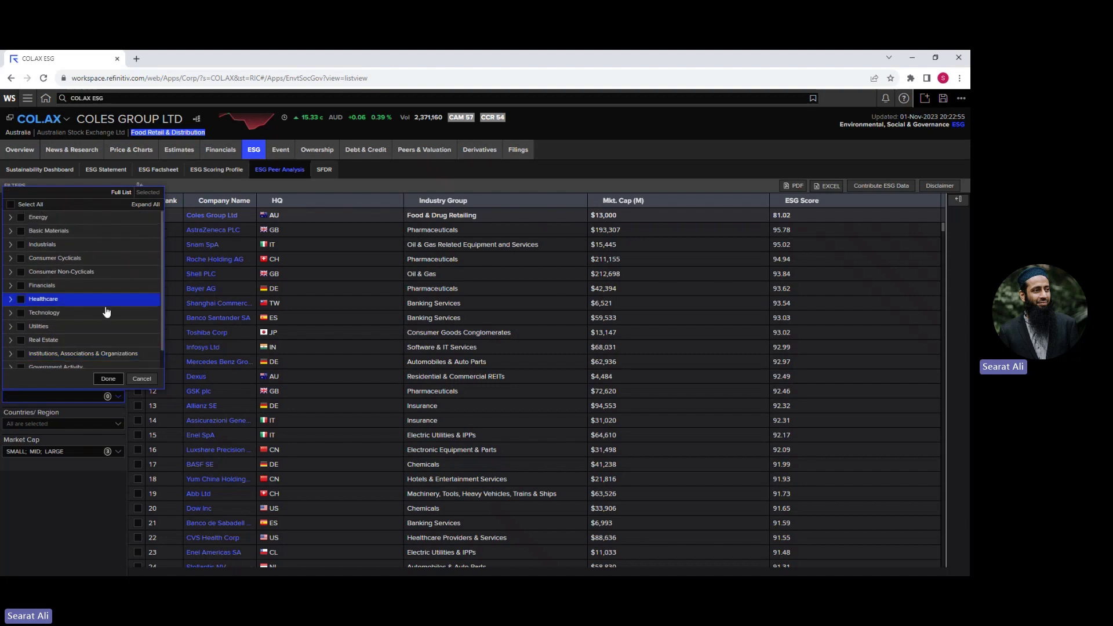
click(86, 486)
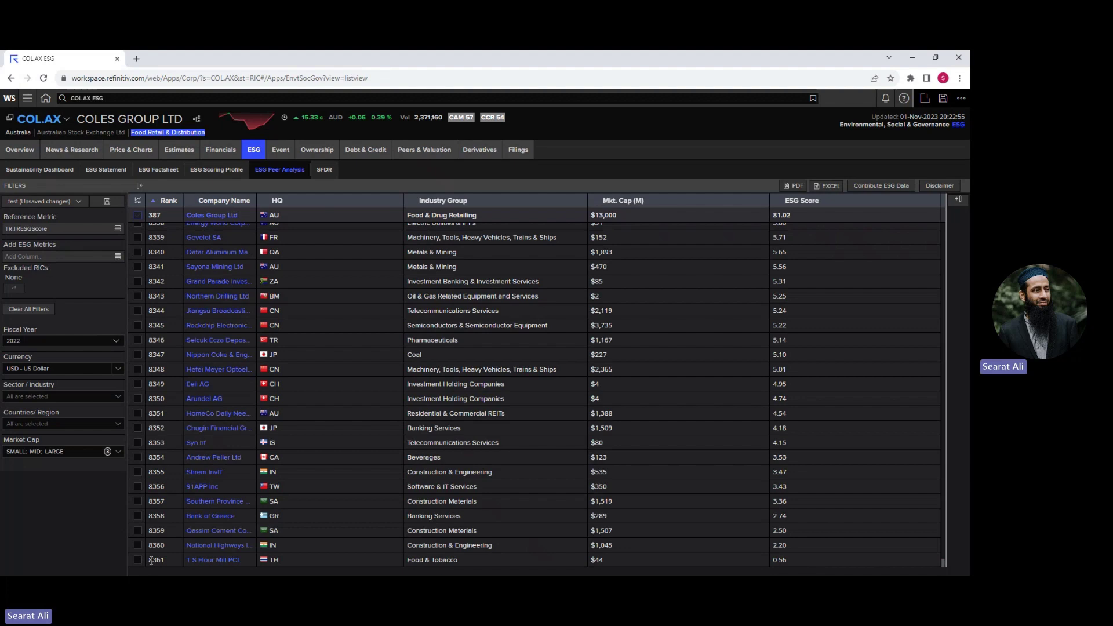
Review the table's ranks, from 8361 in the last row to Coles Group's 387, and reopen sector choices
drag(150, 560, 166, 560)
drag(941, 563, 944, 197)
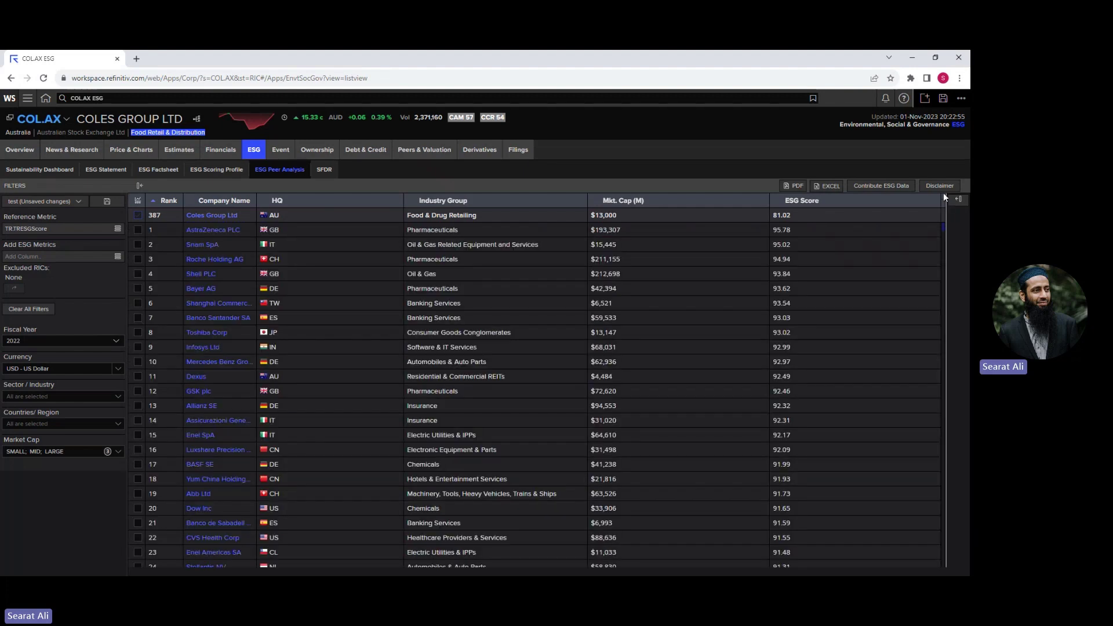
double_click(151, 216)
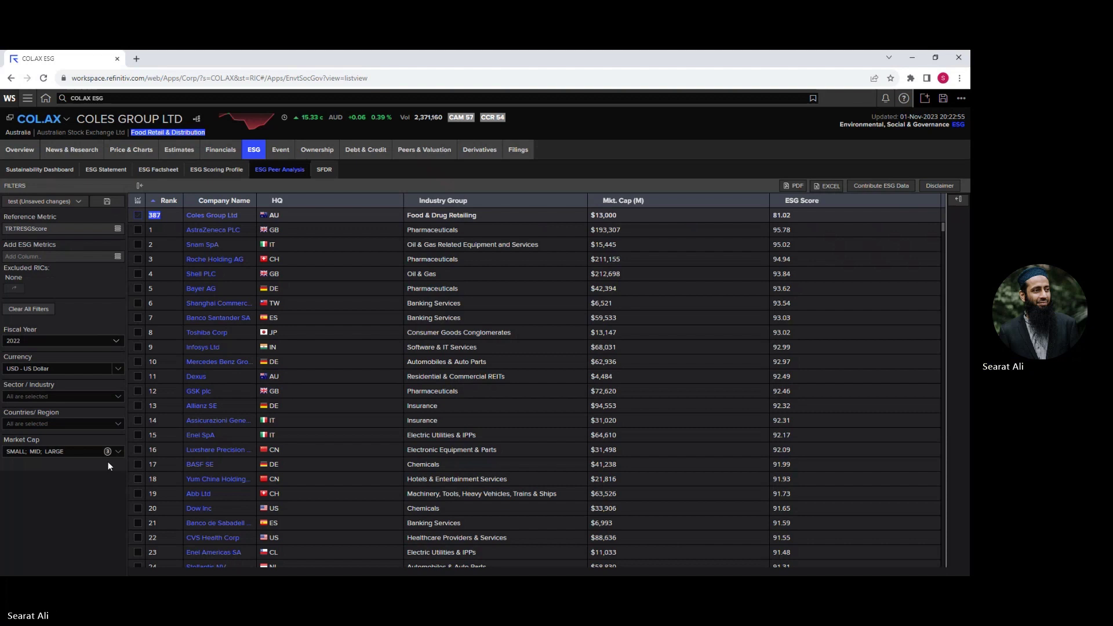
click(115, 390)
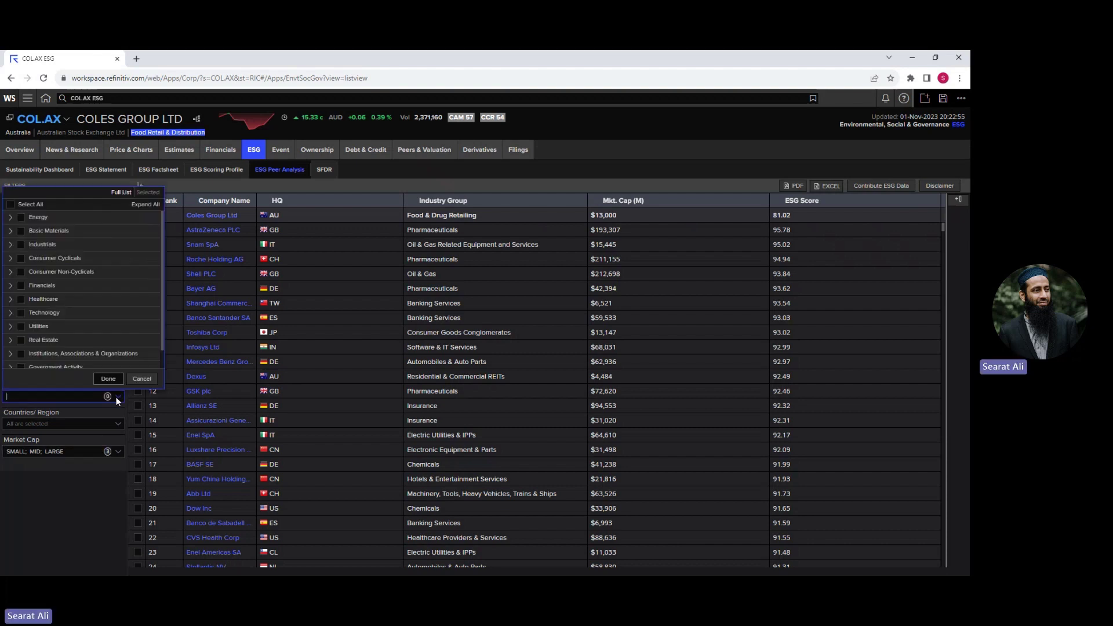
Filter to Consumer Non-Cyclicals, review the 549 ranked peers, and reopen the sector choices
click(21, 273)
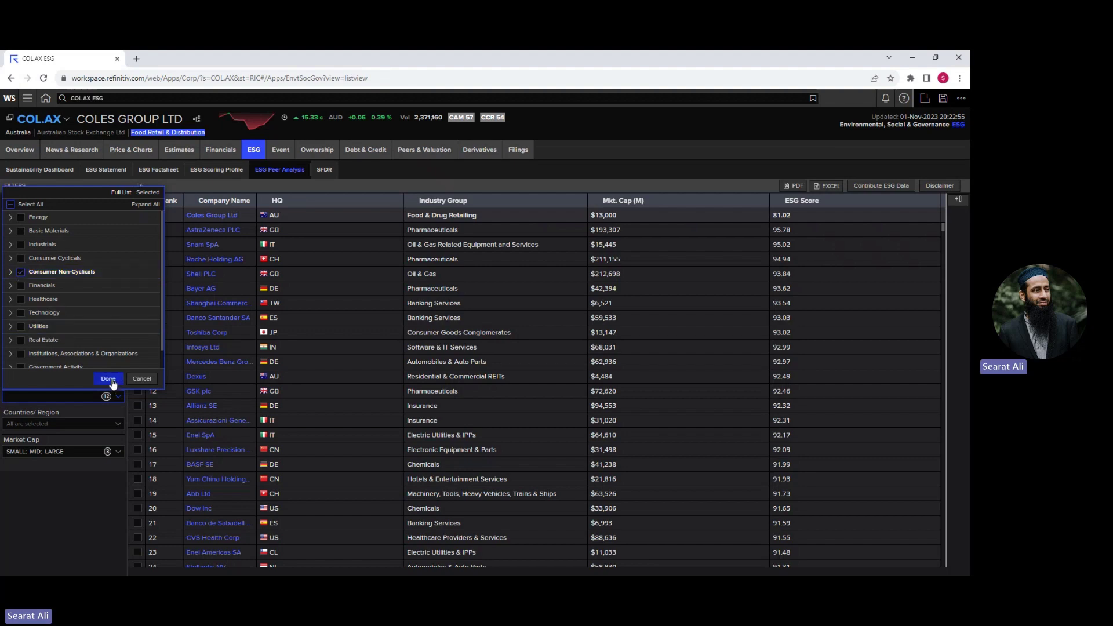
click(111, 383)
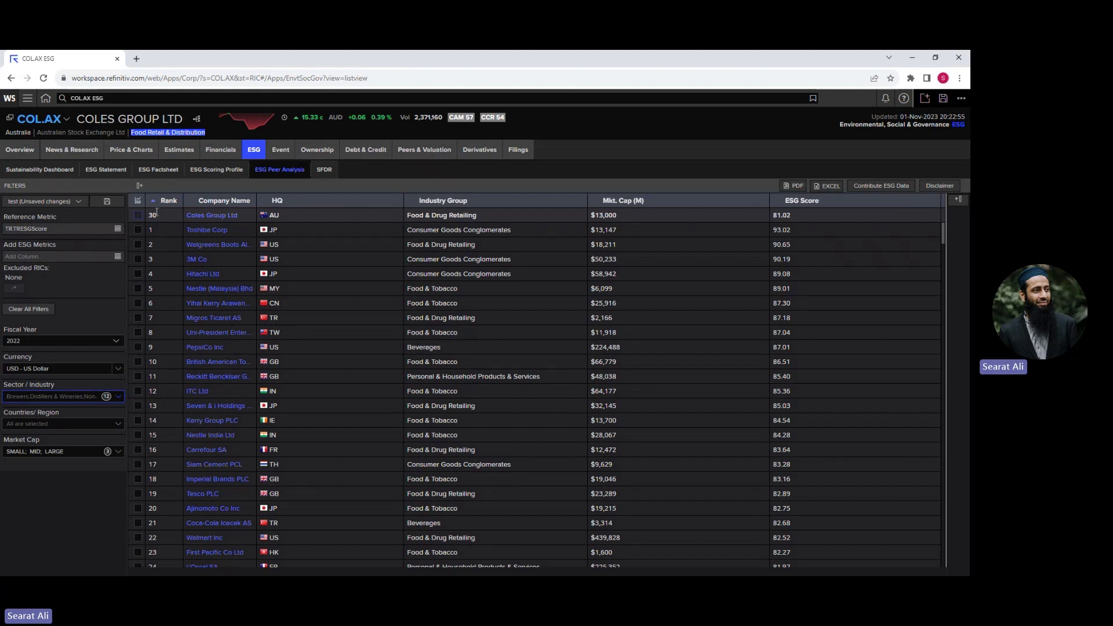
drag(944, 229, 943, 575)
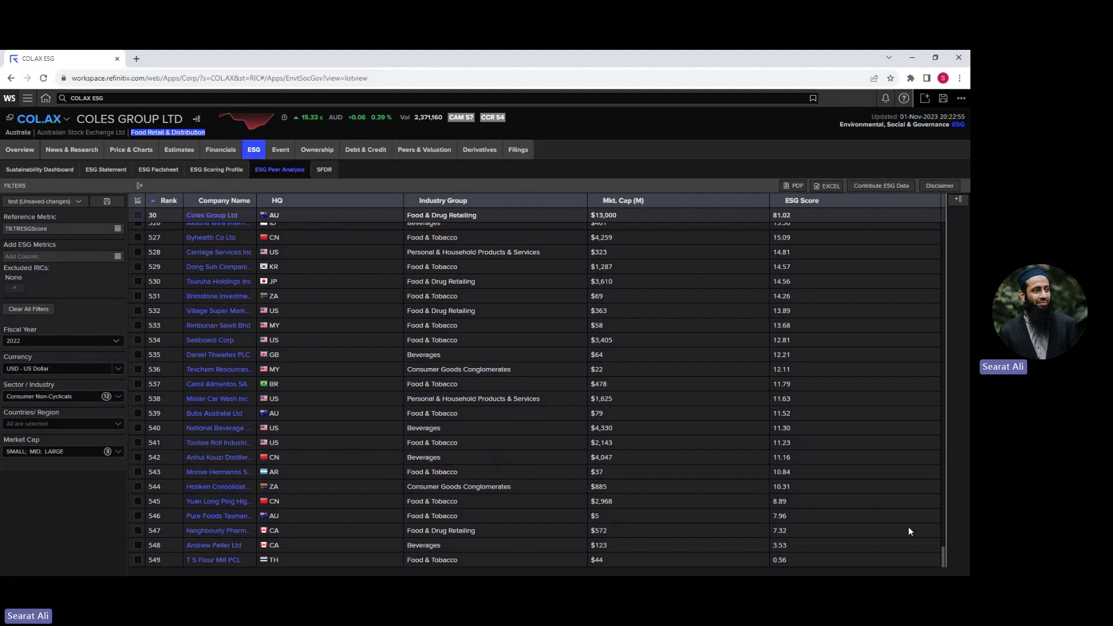
drag(942, 556, 944, 186)
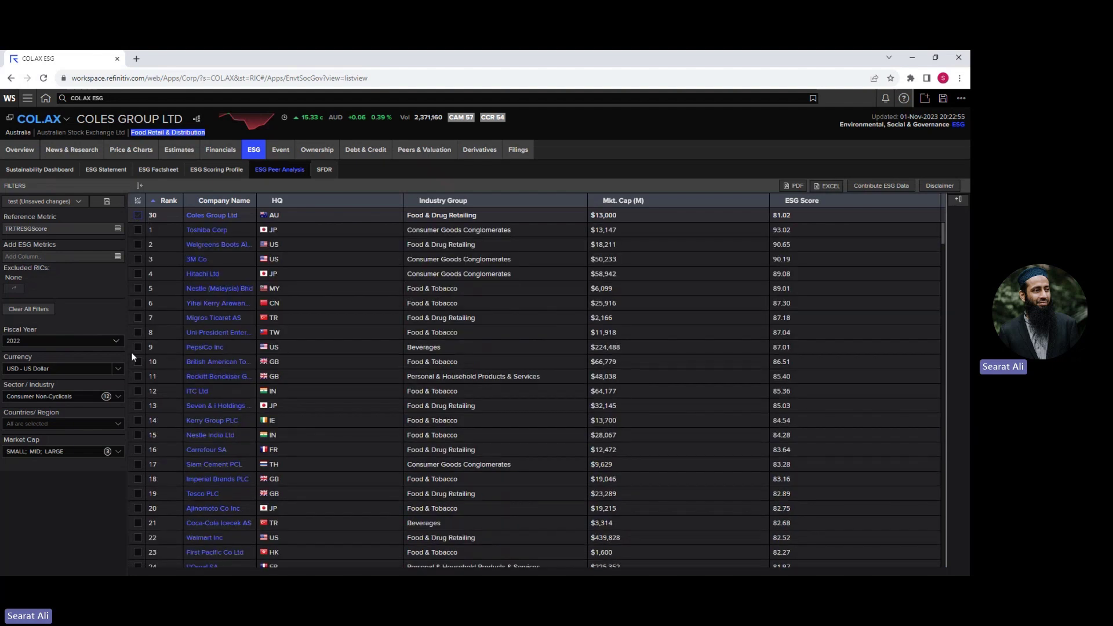
click(118, 396)
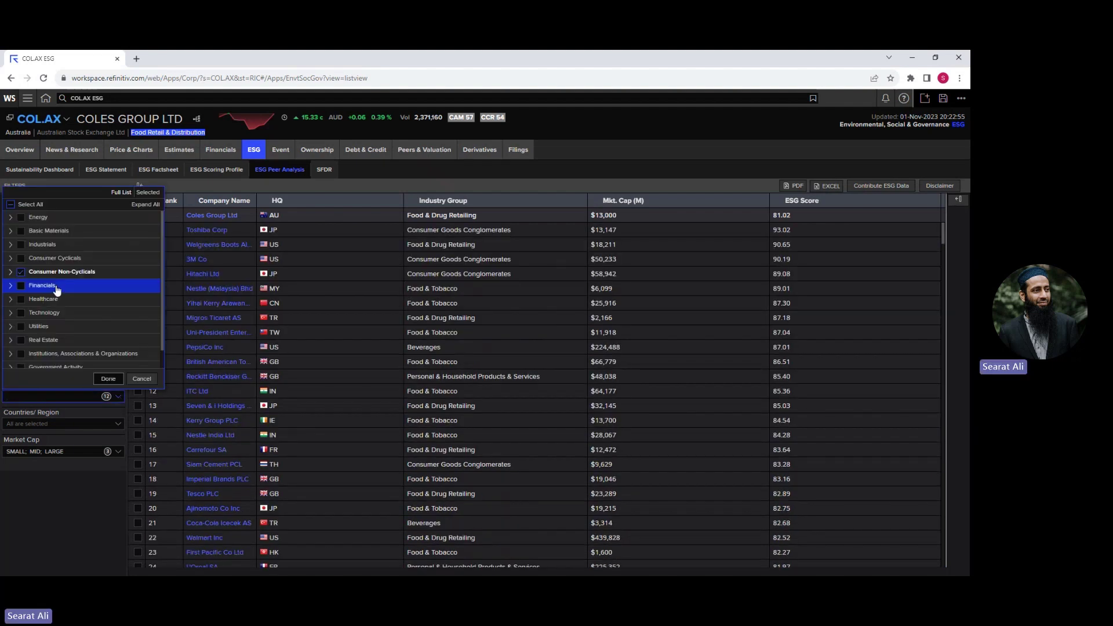
Limit the sector filter to Food & Beverages only, then scroll the peer ranking to find Coles Group 15th
click(10, 272)
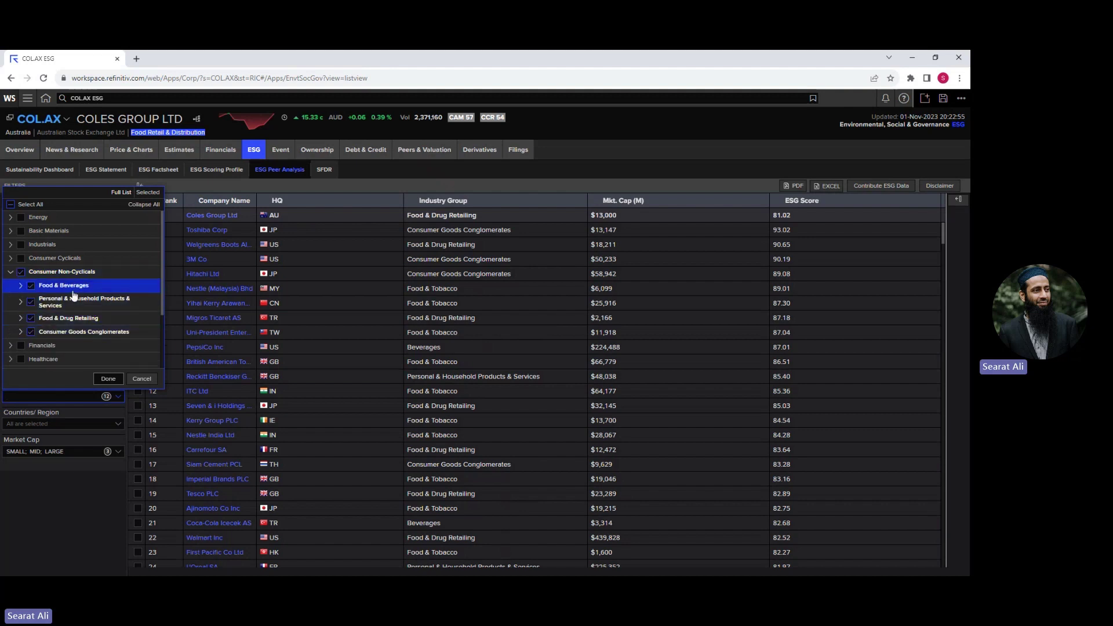
click(20, 286)
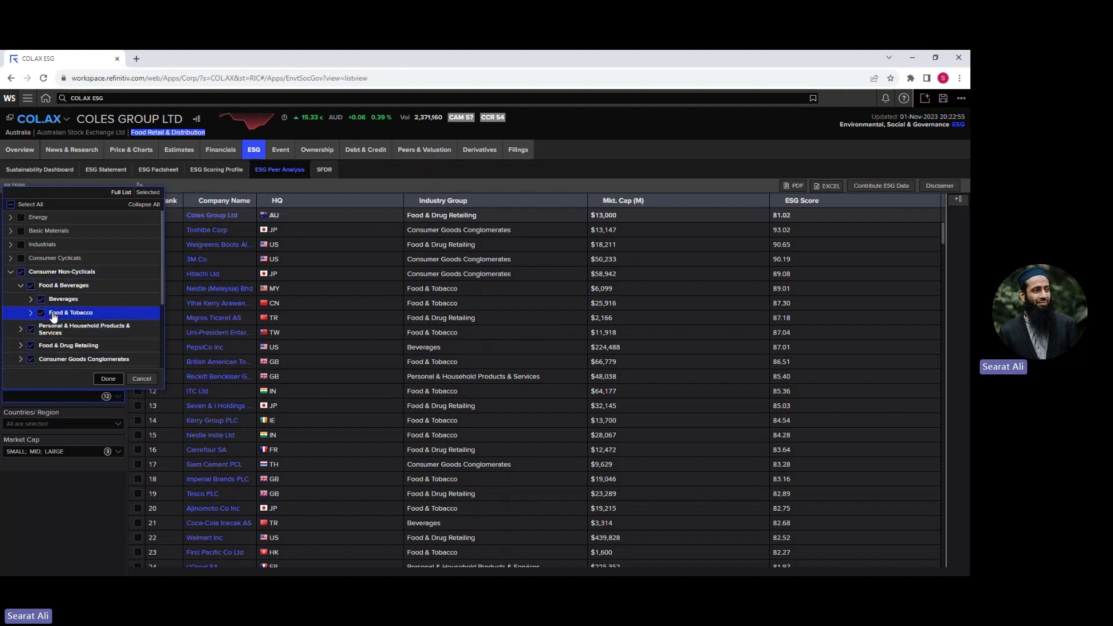
click(31, 286)
click(20, 272)
click(20, 272)
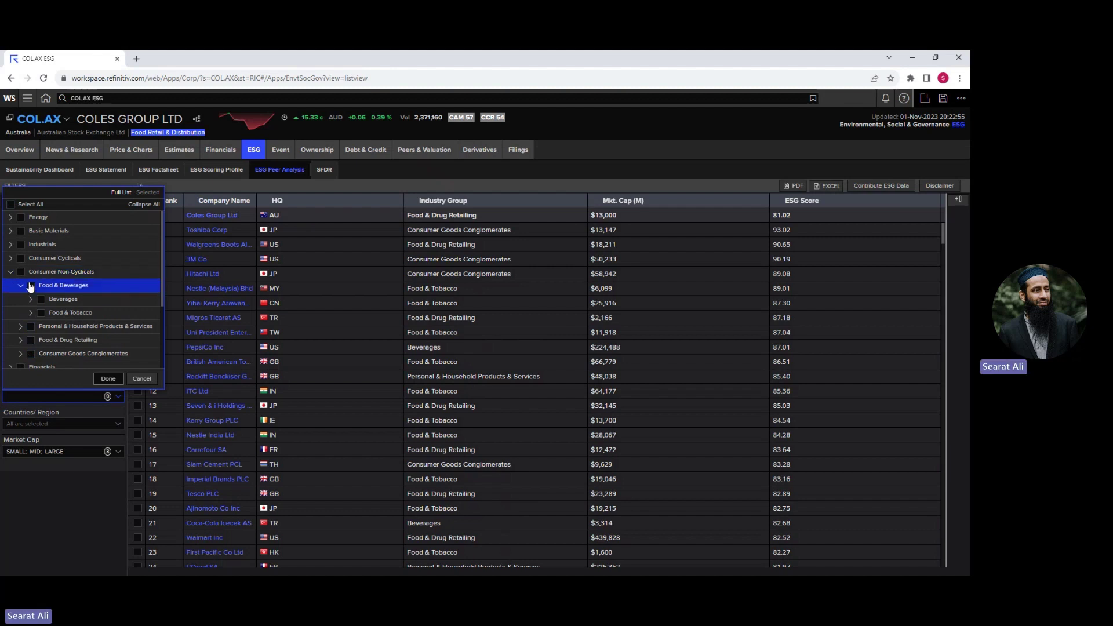
click(32, 288)
click(108, 379)
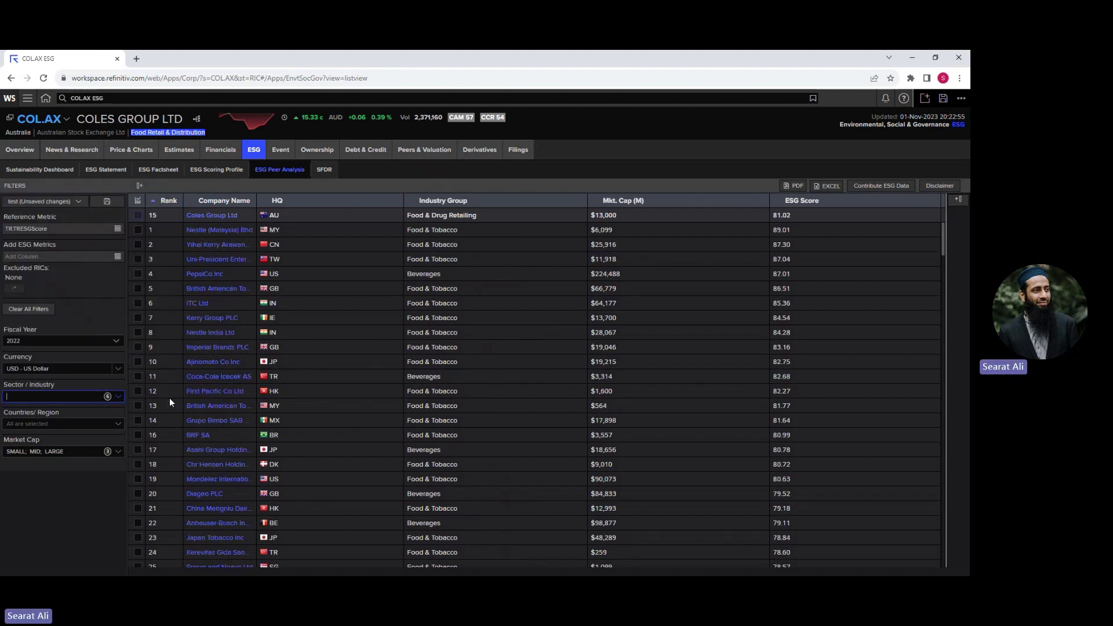
scroll(167, 455, down, 20)
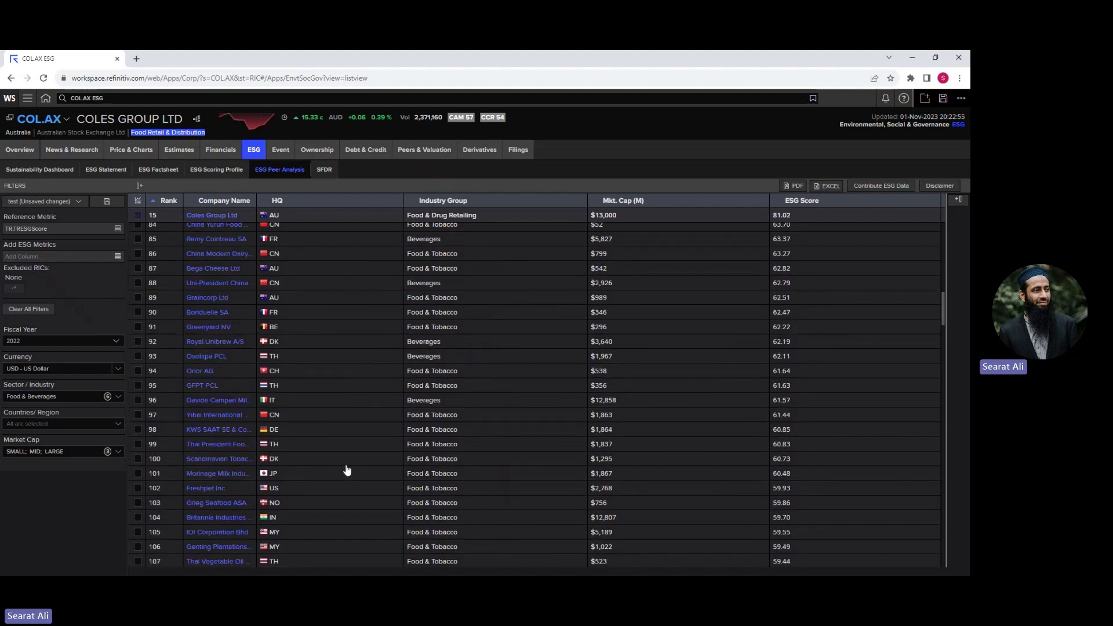
drag(942, 339, 945, 237)
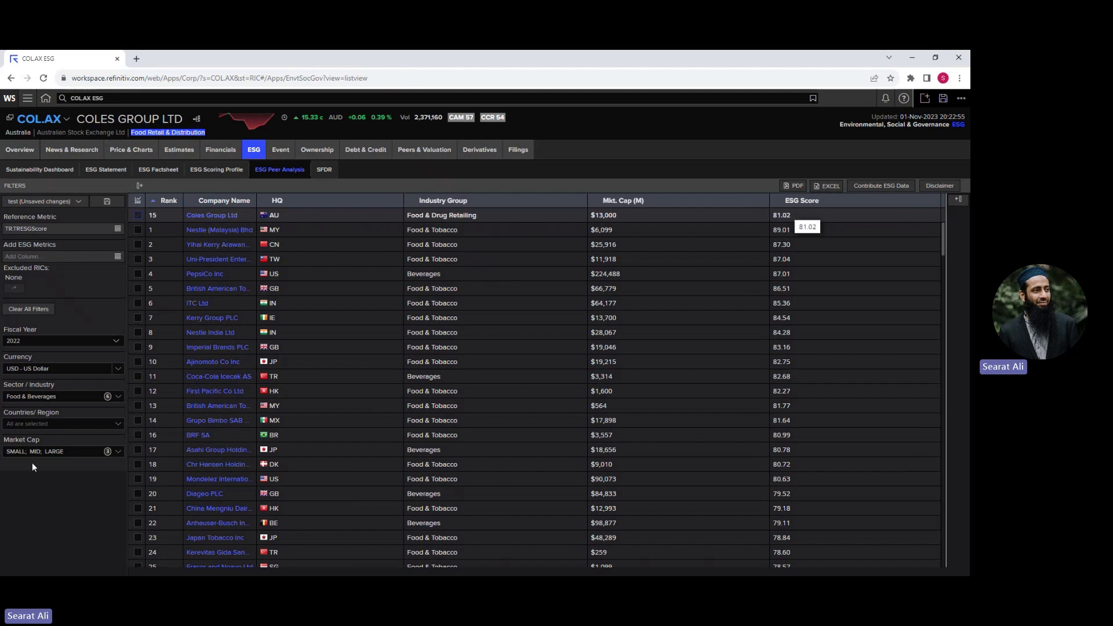
Filter the peer countries to Australia only, leaving 14 Australian peers
click(119, 423)
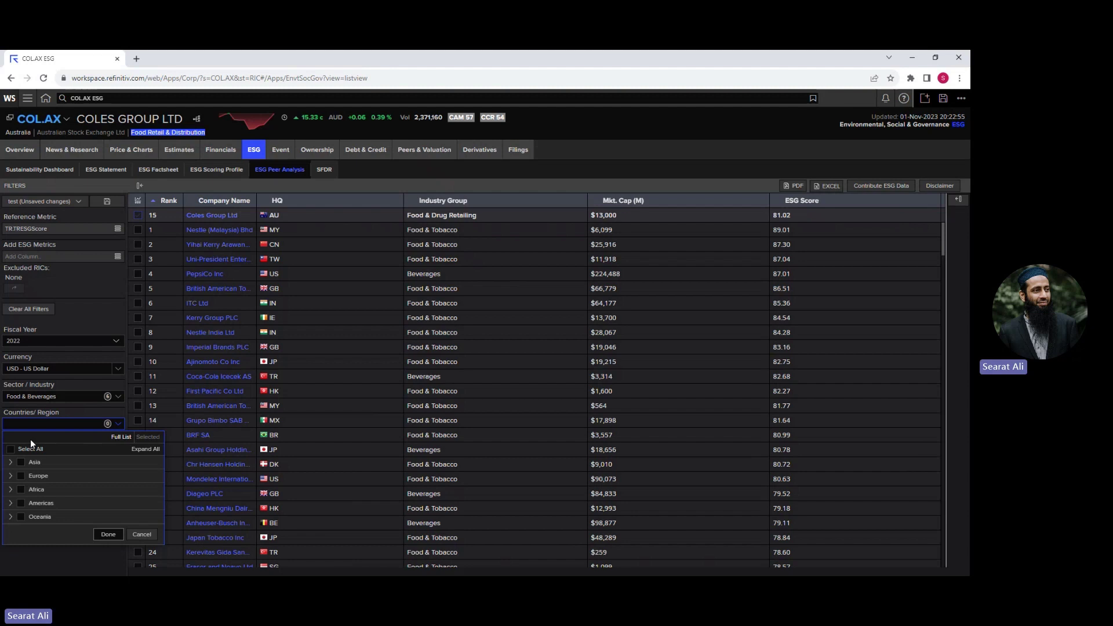
click(10, 517)
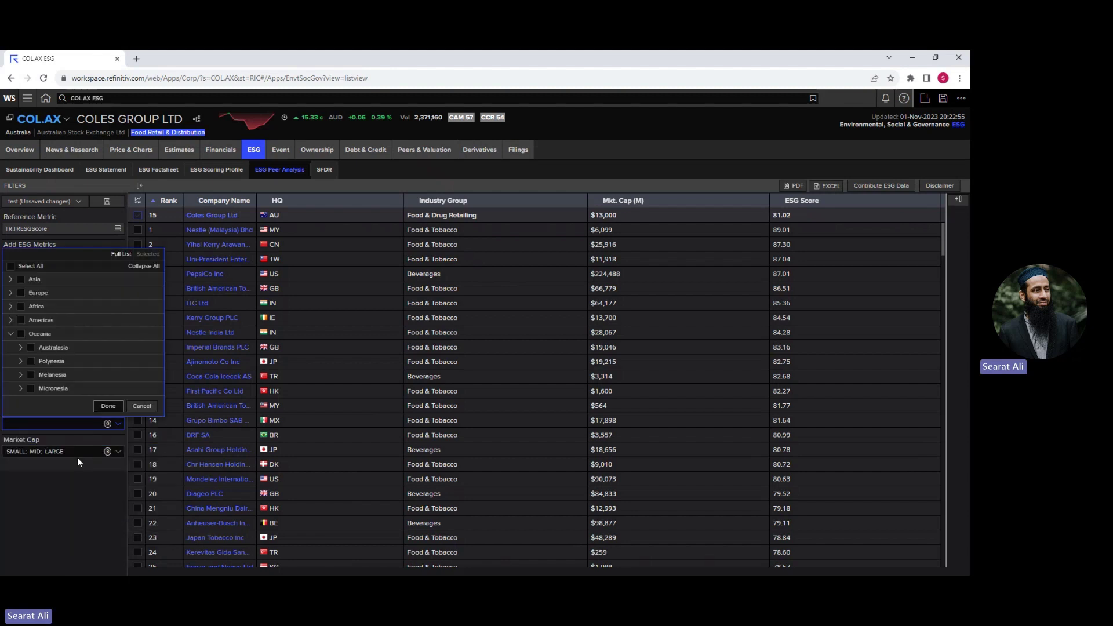
click(21, 348)
click(40, 329)
click(105, 406)
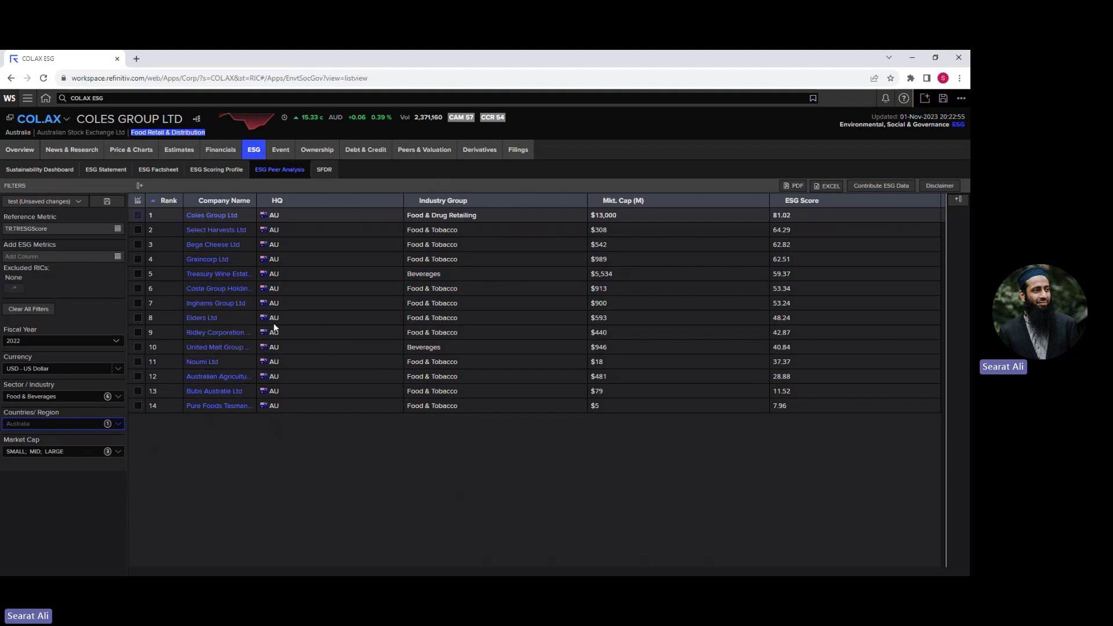
click(118, 398)
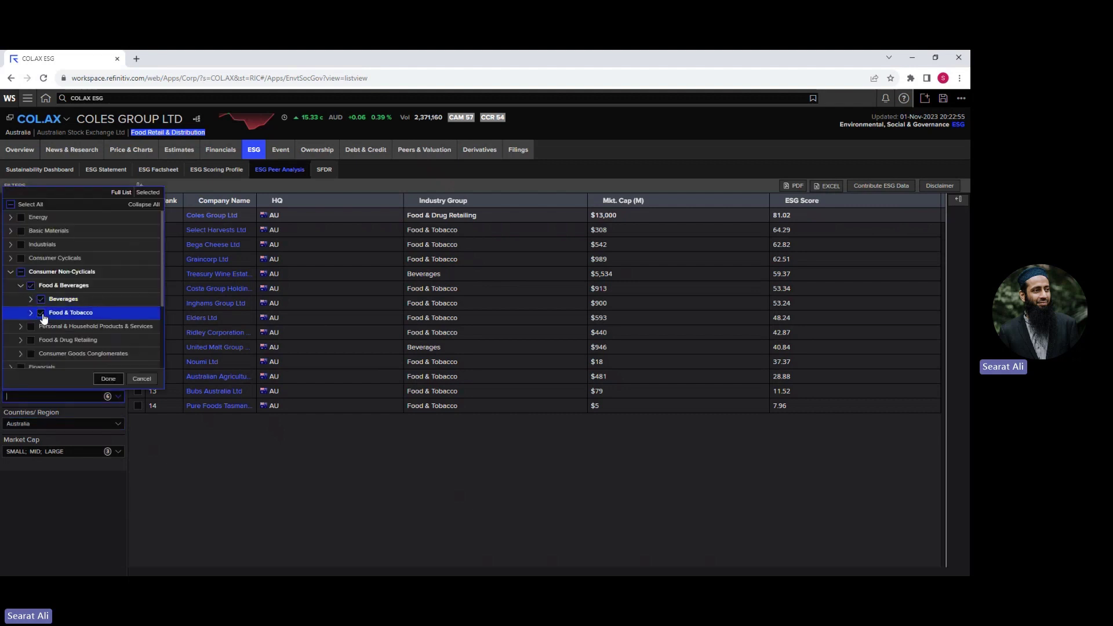
Tick all of Consumer Non-Cyclicals in the sector tree and apply it, listing 23 peers
click(22, 273)
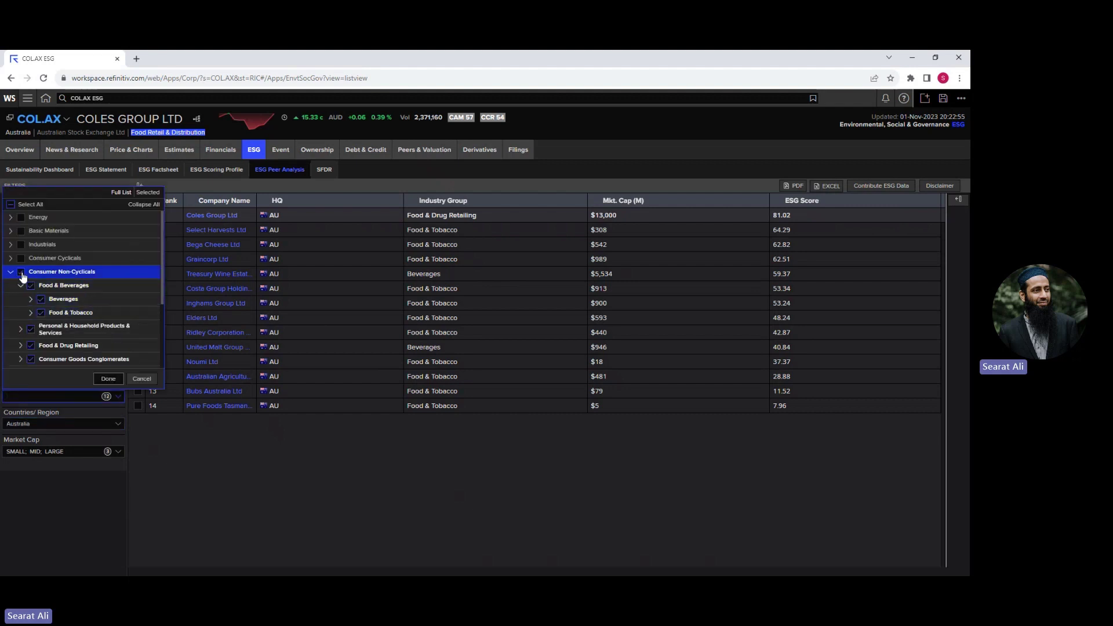
click(107, 380)
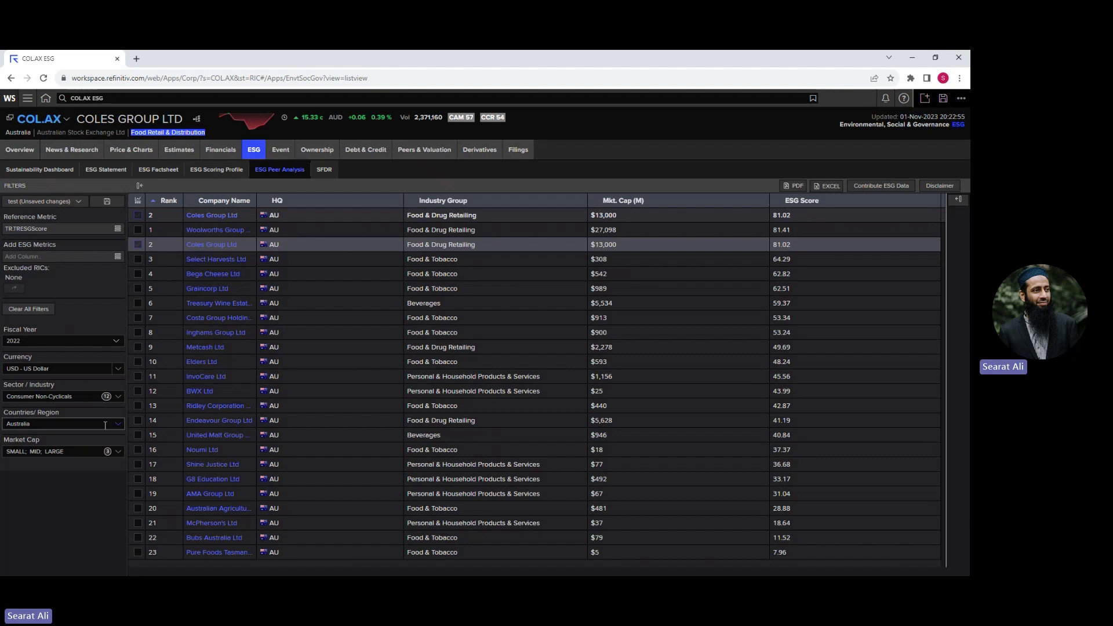
Clear SMALL and MID in the market cap filter, keeping only LARGE
click(118, 455)
click(22, 492)
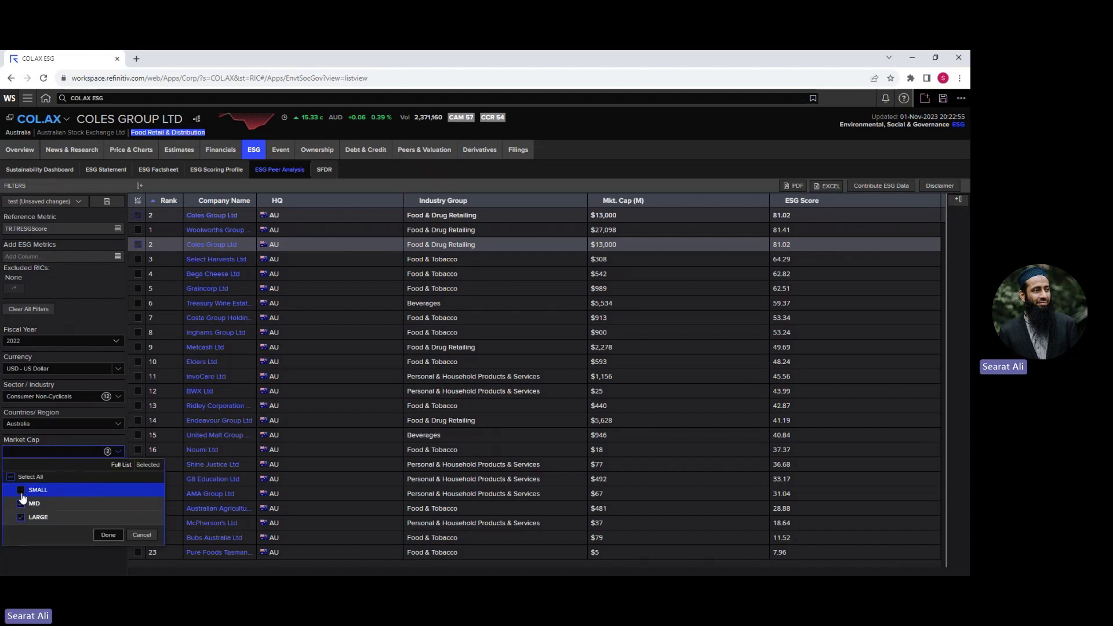
click(21, 503)
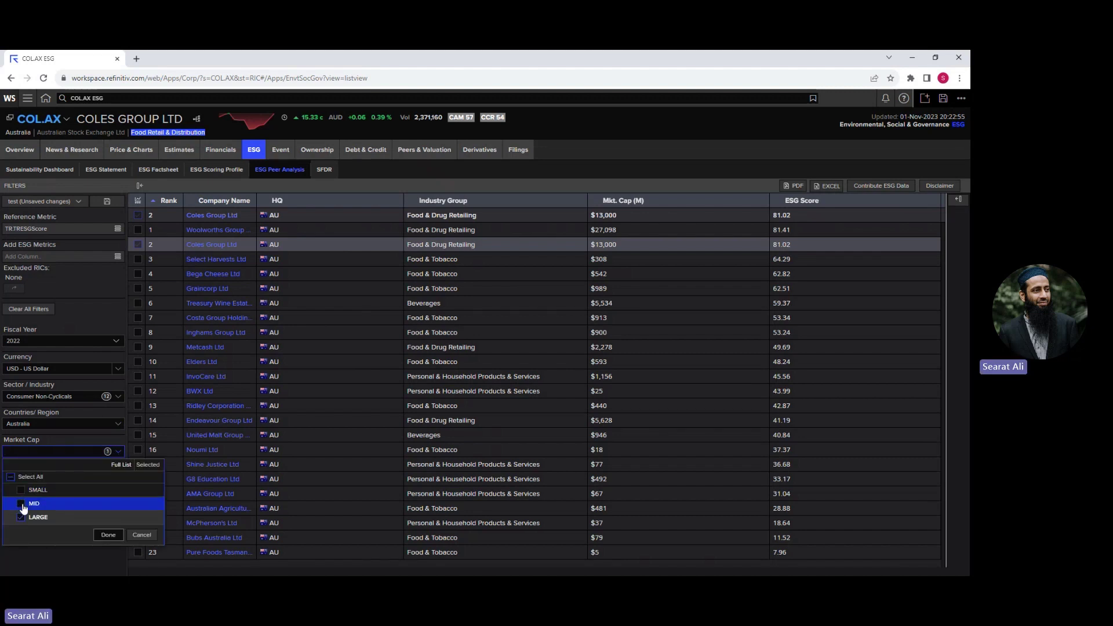
click(108, 535)
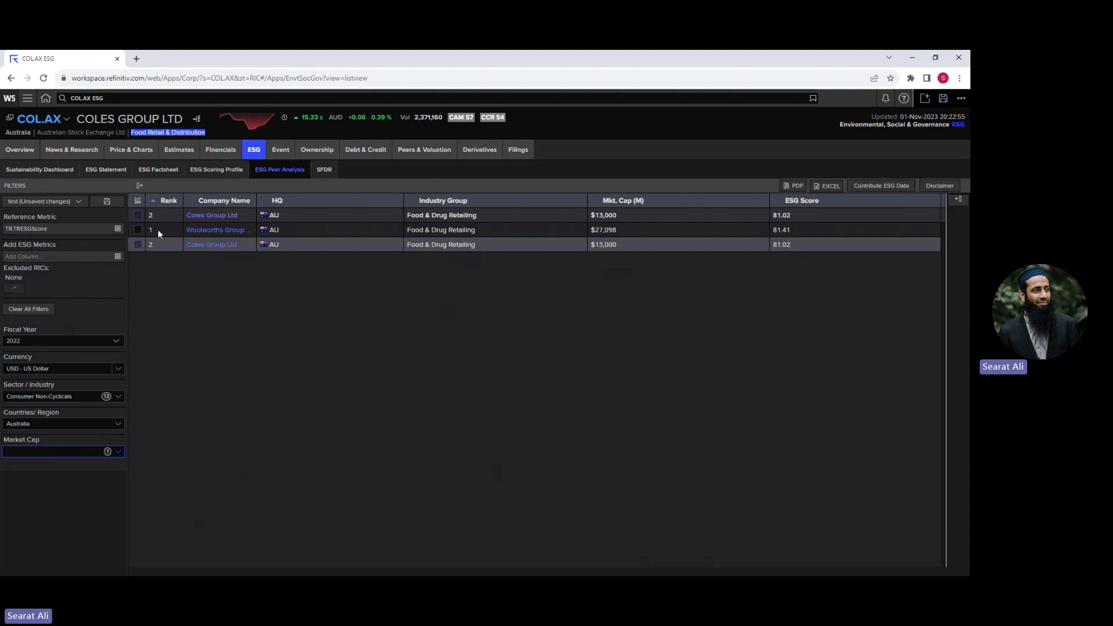
Set the reference metric to Social Pillar Score, then to Governance Pillar Score
click(122, 227)
click(120, 228)
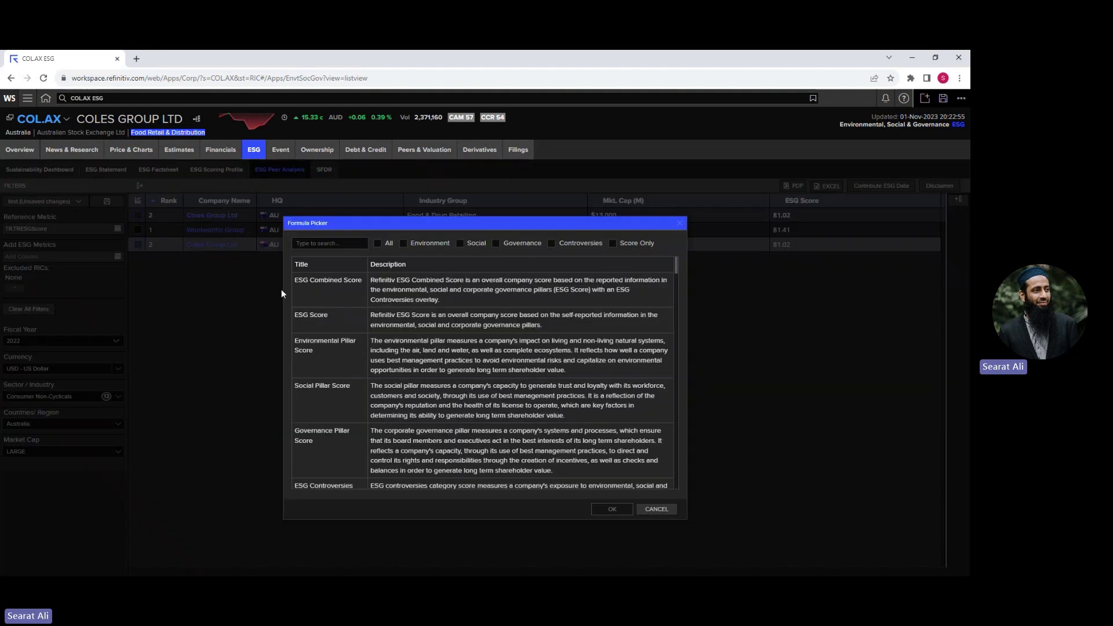
click(340, 394)
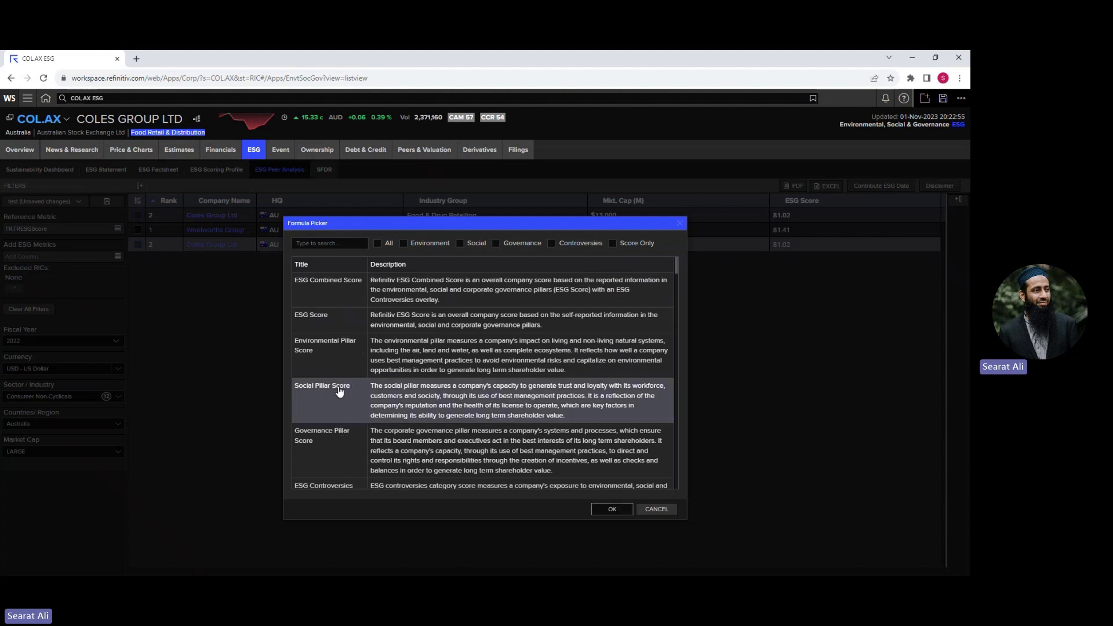
click(616, 509)
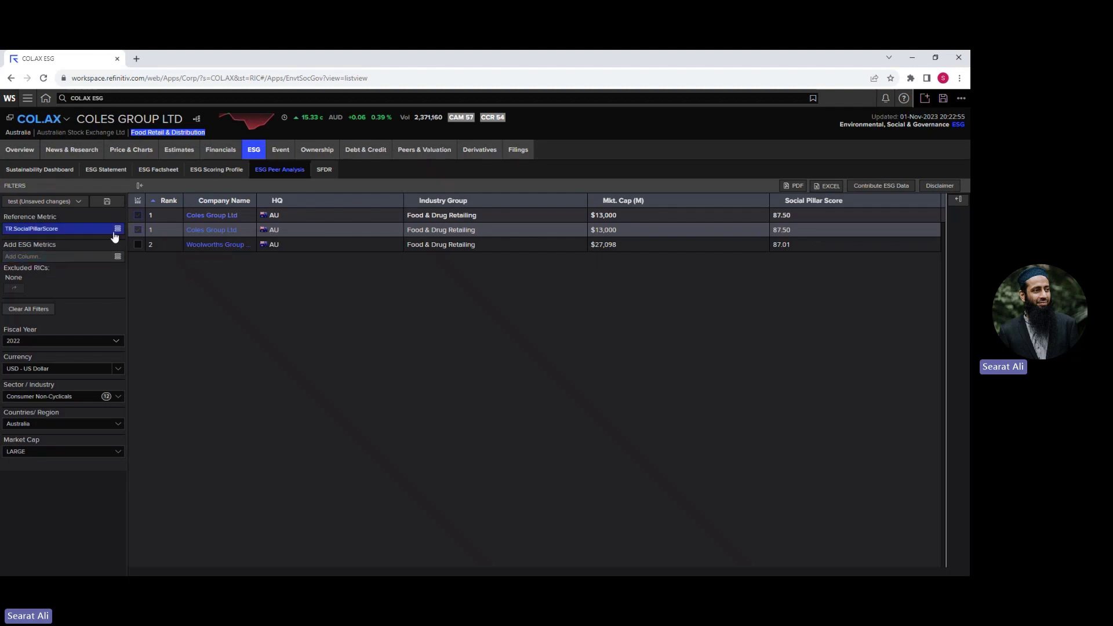
click(117, 229)
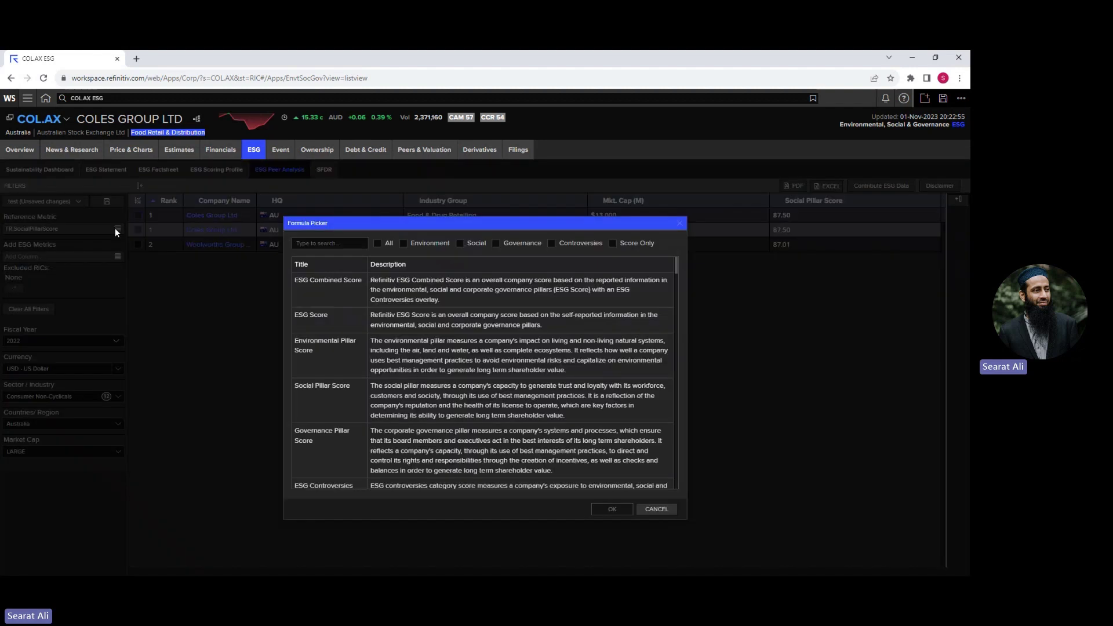
click(334, 451)
click(607, 510)
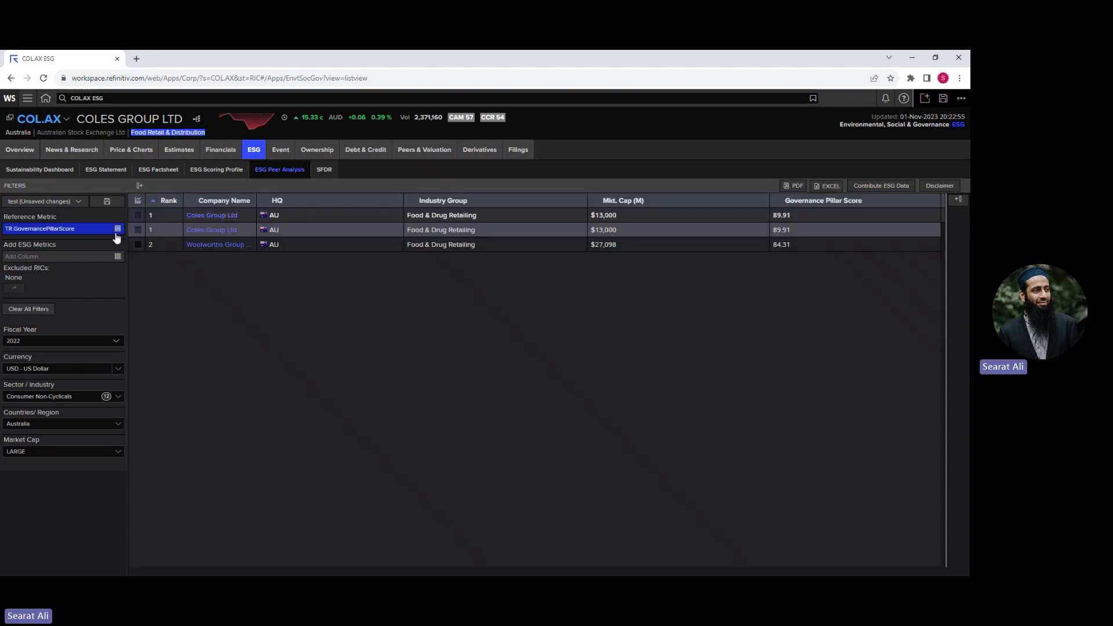
Rank the peers by Environmental Pillar Score, with Coles Group 2nd at 56.99
click(117, 230)
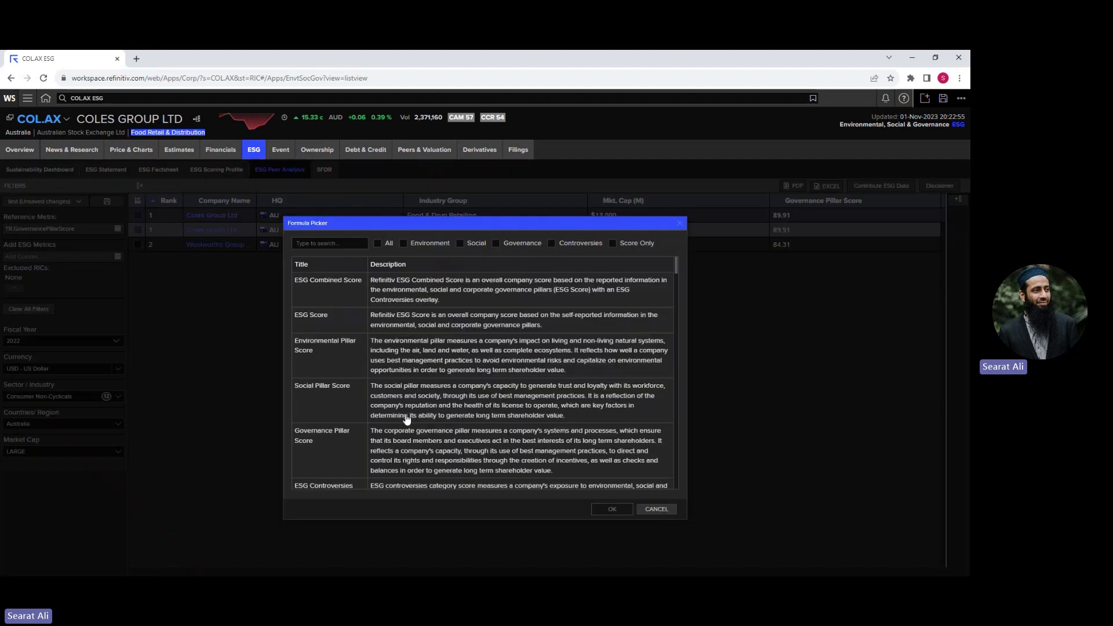
click(416, 358)
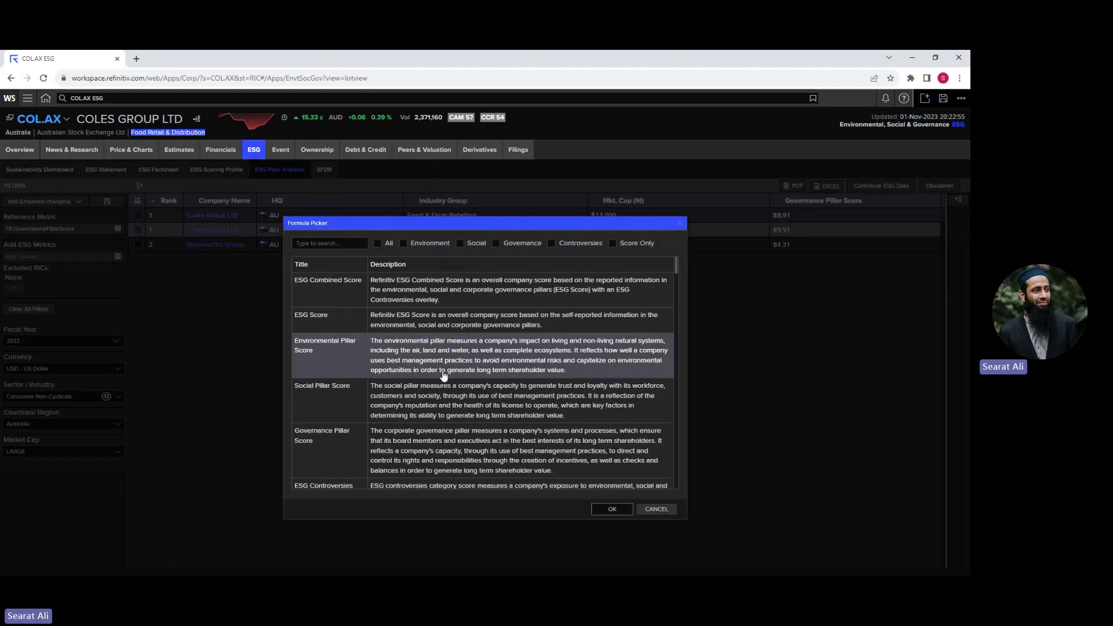
click(621, 510)
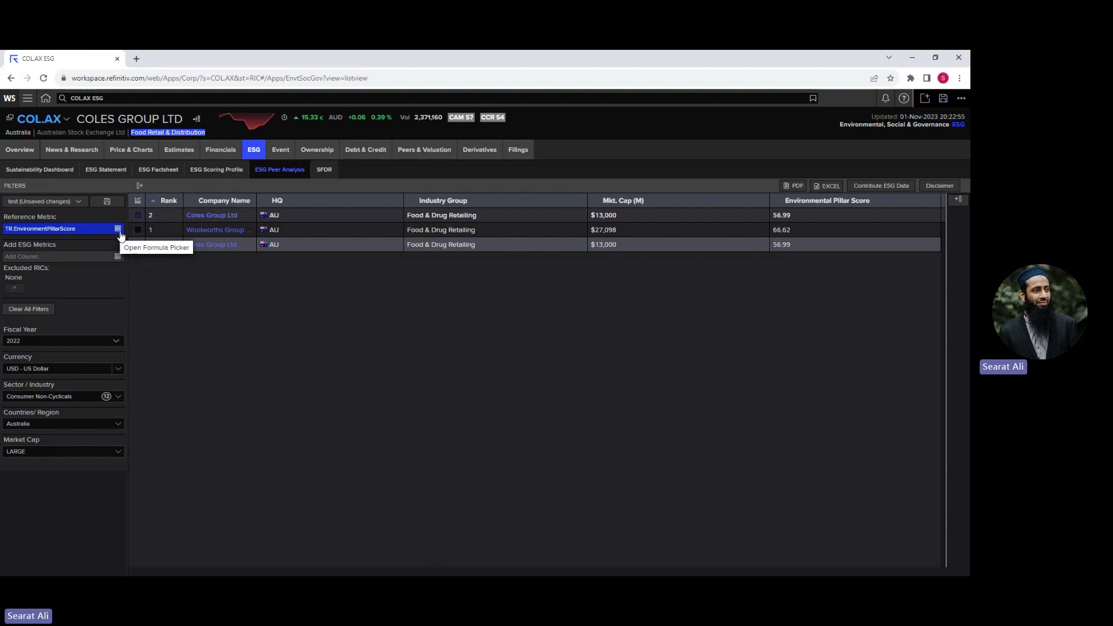
Select all countries and regions, so Coles Group ranks 69th globally
click(113, 424)
click(10, 232)
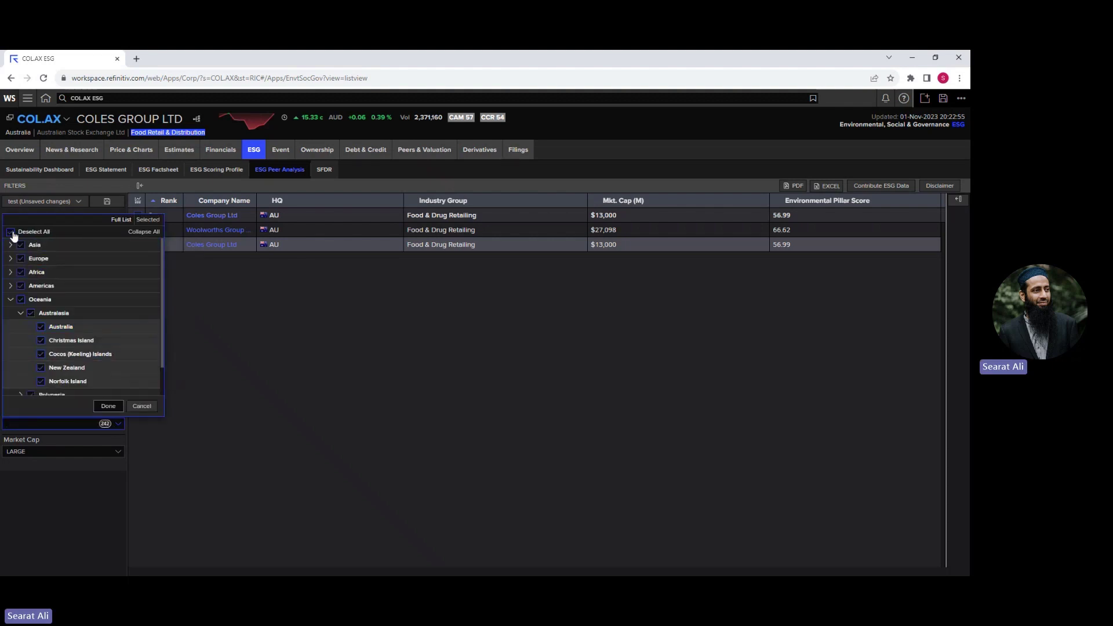
click(108, 406)
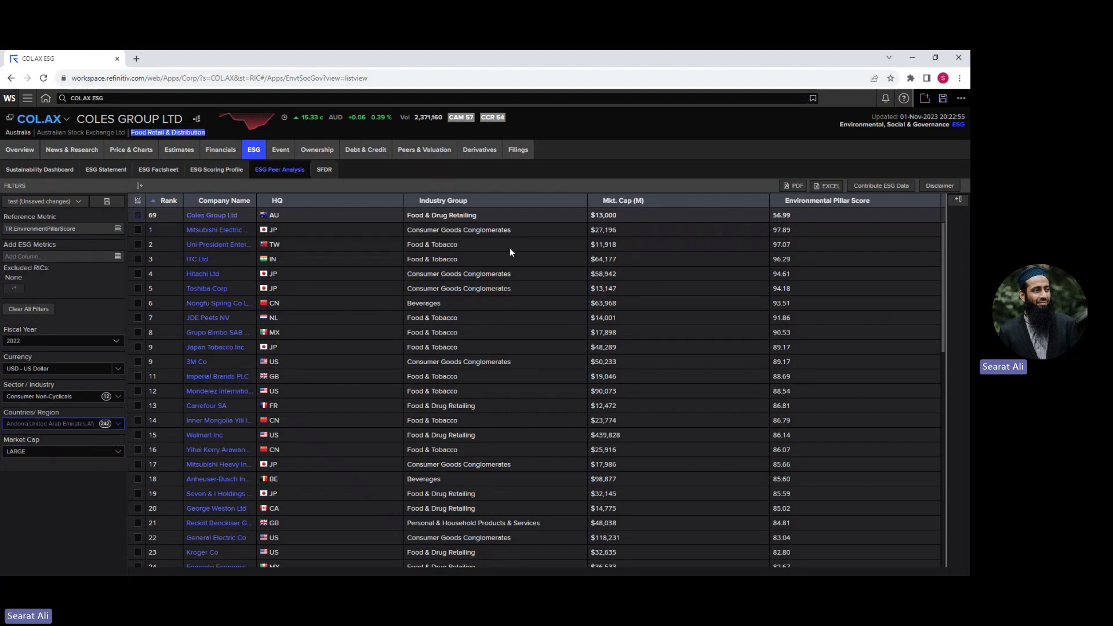
click(957, 203)
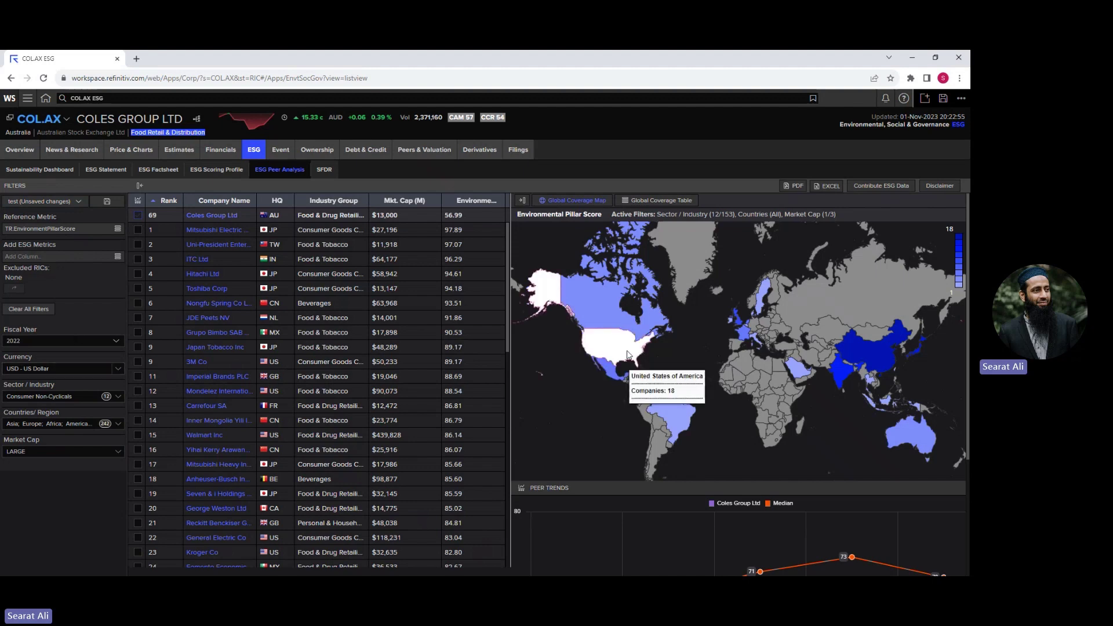
Check the Global Coverage Map and country table, then export values to 'Peer View Table for COL.AX (1).xlsx'
mouse_move(600, 306)
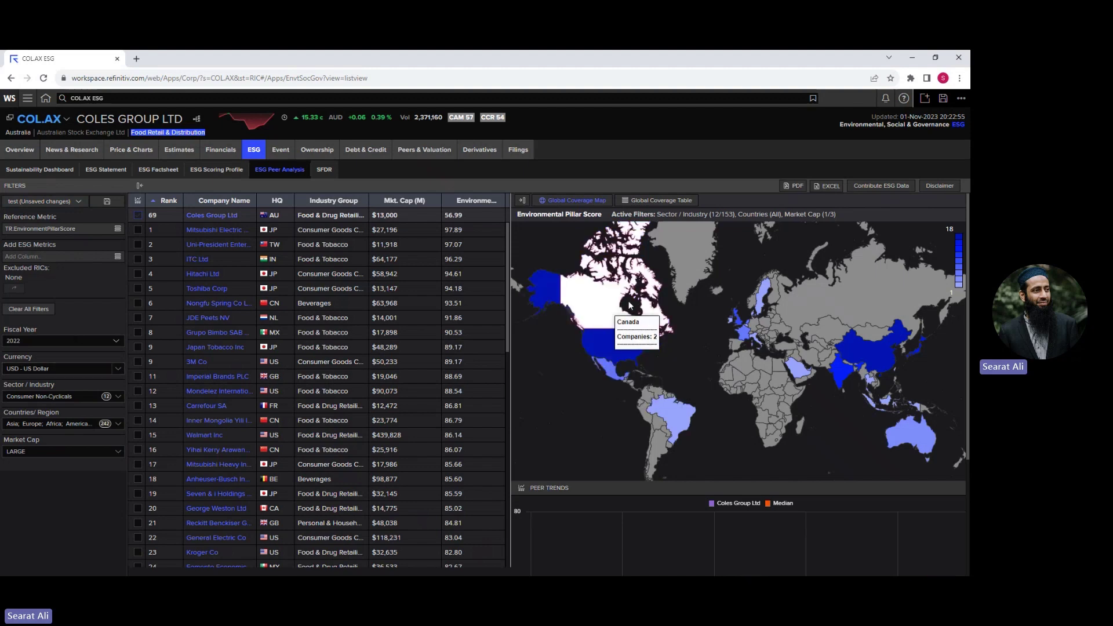
mouse_move(926, 451)
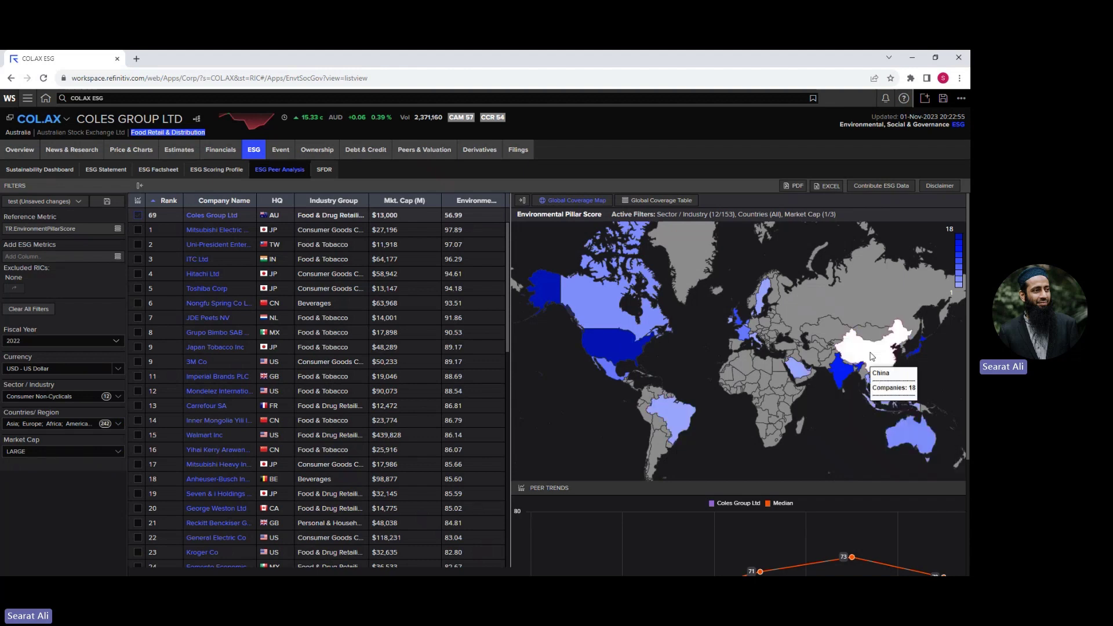
click(644, 203)
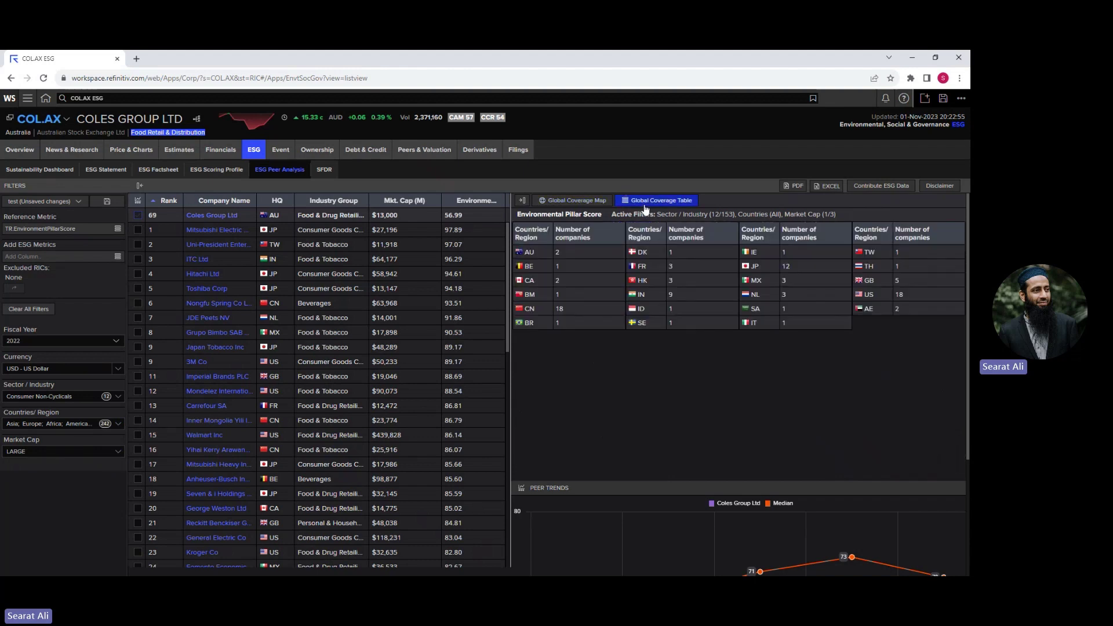
scroll(732, 431, down, 3)
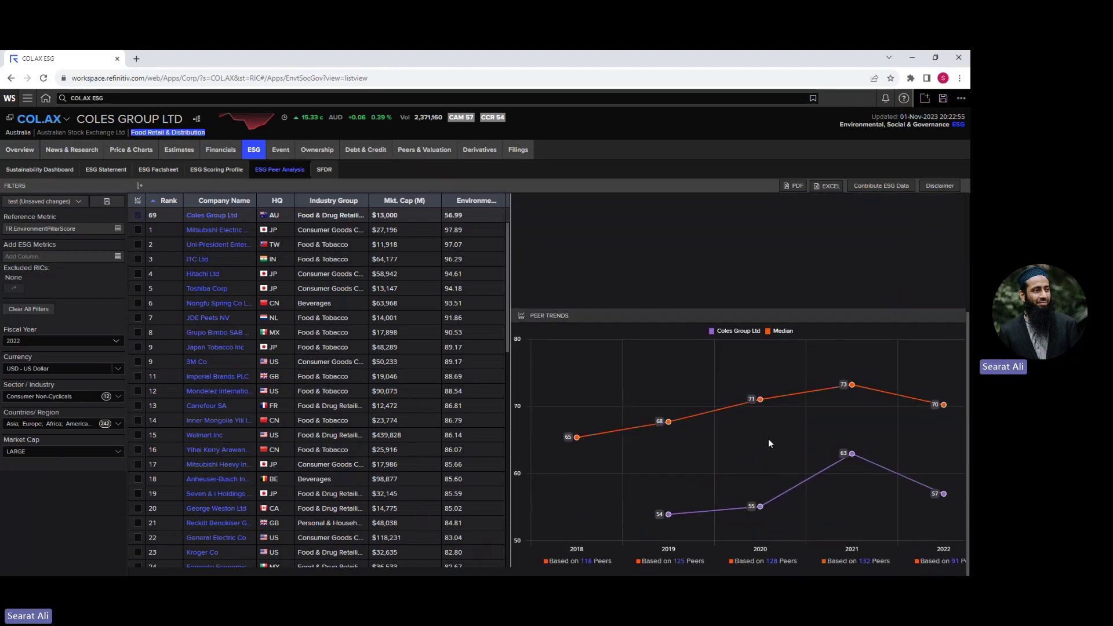
scroll(767, 440, up, 3)
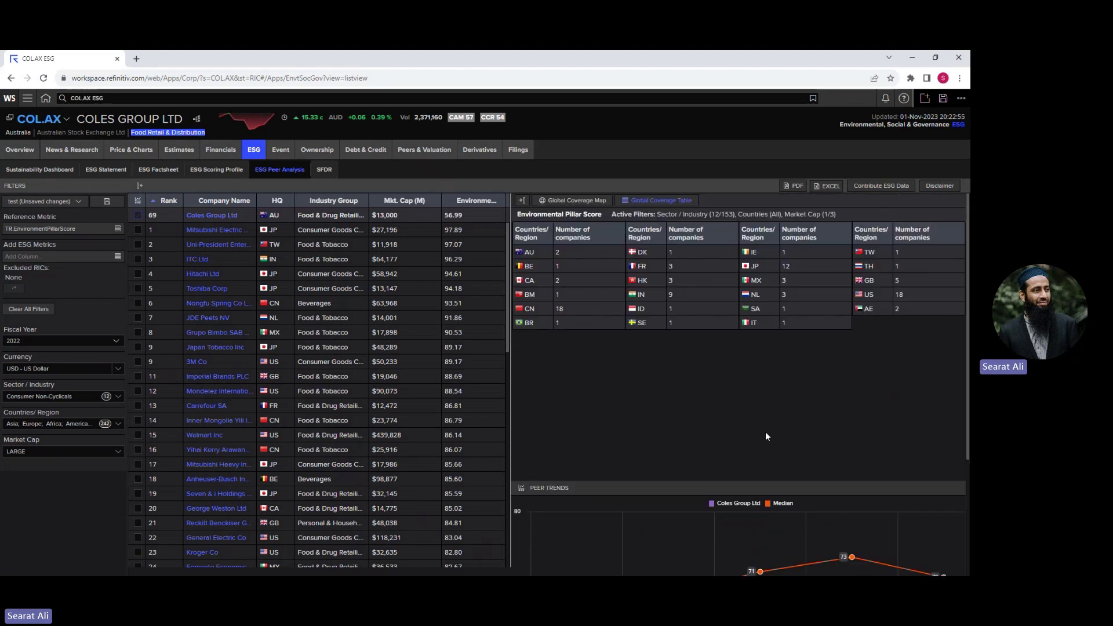
click(827, 189)
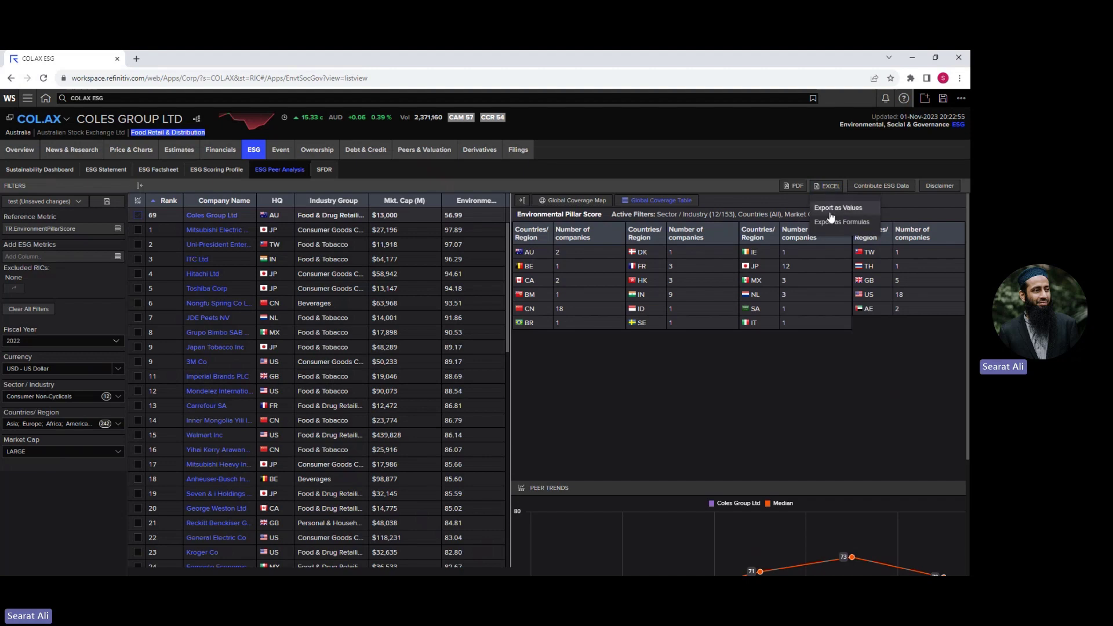
click(831, 211)
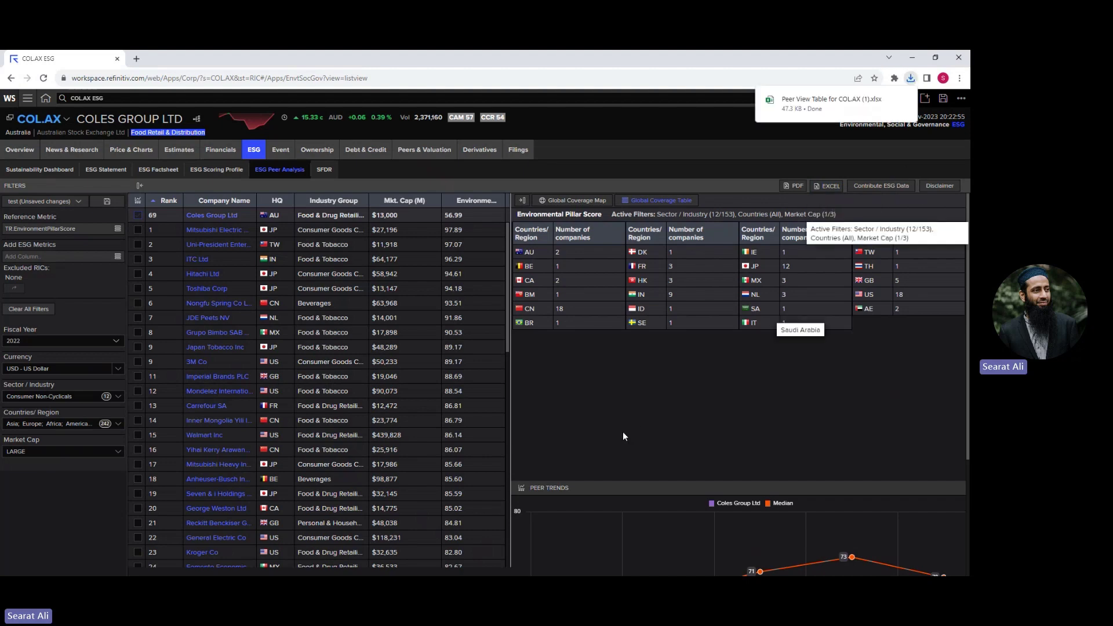